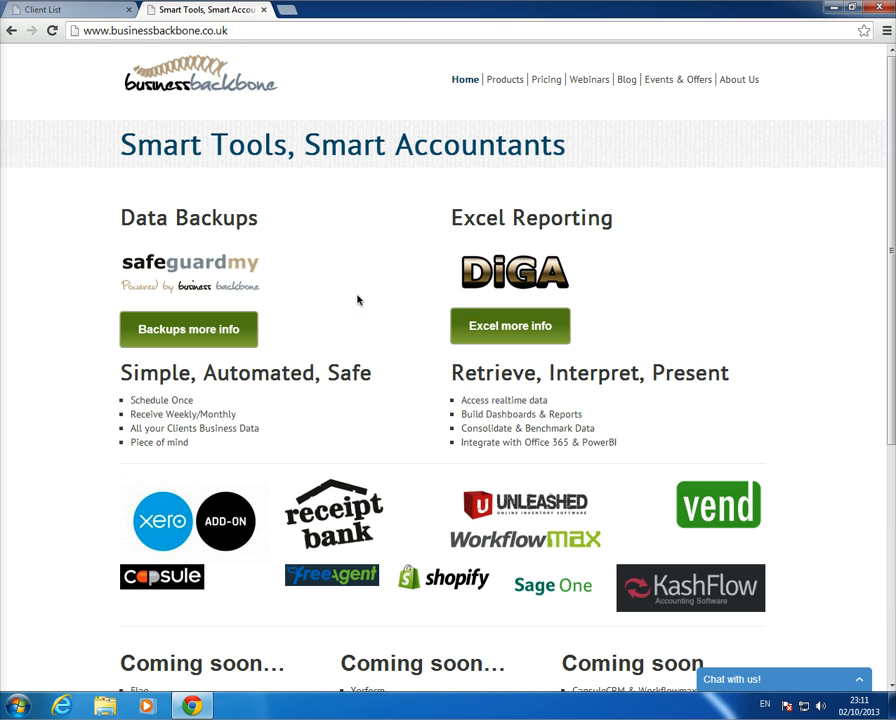
- Launch Excel 2013 and start a blank workbook with the DiGA login pane beside it
{"action": "left_click", "coordinate": [22, 706]}
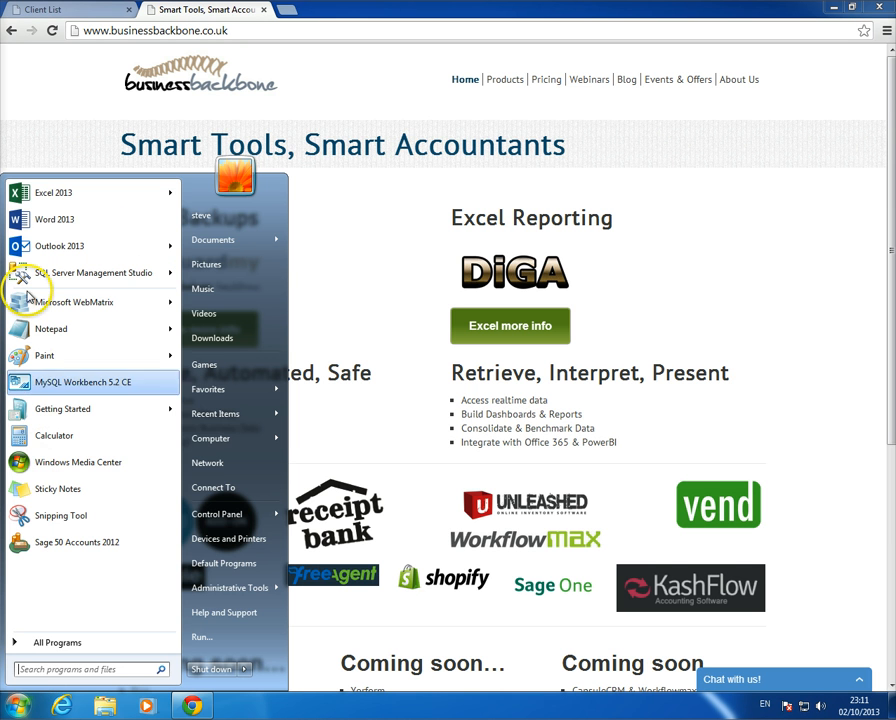
{"action": "left_click", "coordinate": [32, 198]}
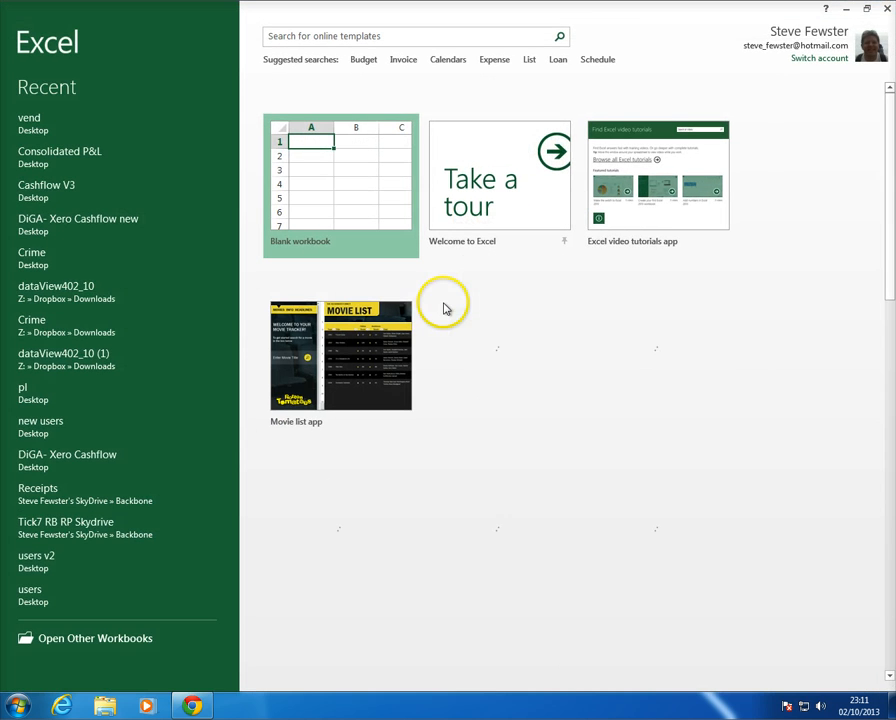
{"action": "left_click", "coordinate": [340, 182]}
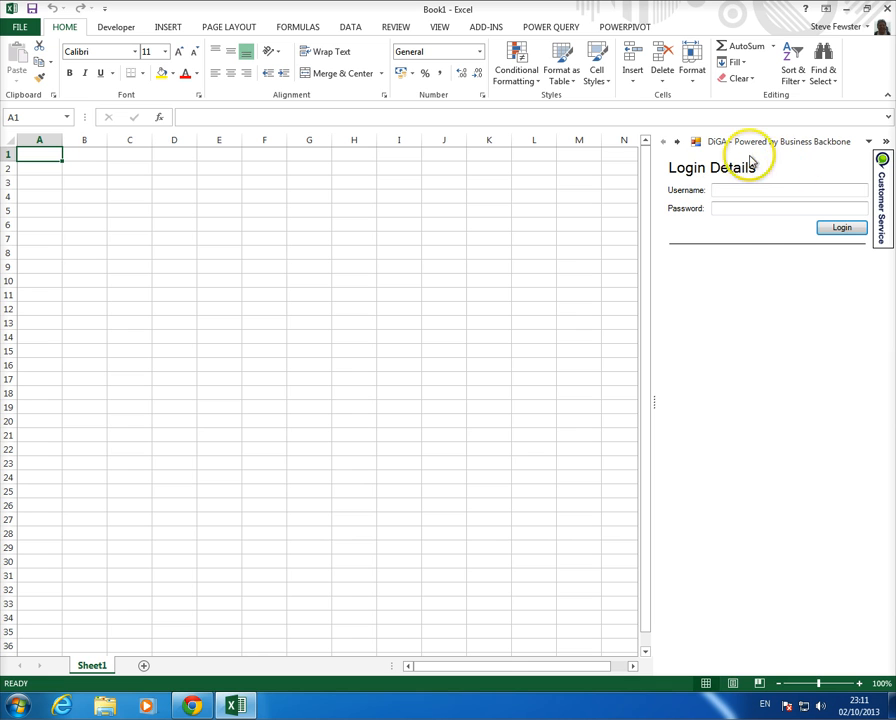
- Log in to the DiGA add-in with the account username and password
{"action": "left_click", "coordinate": [762, 193]}
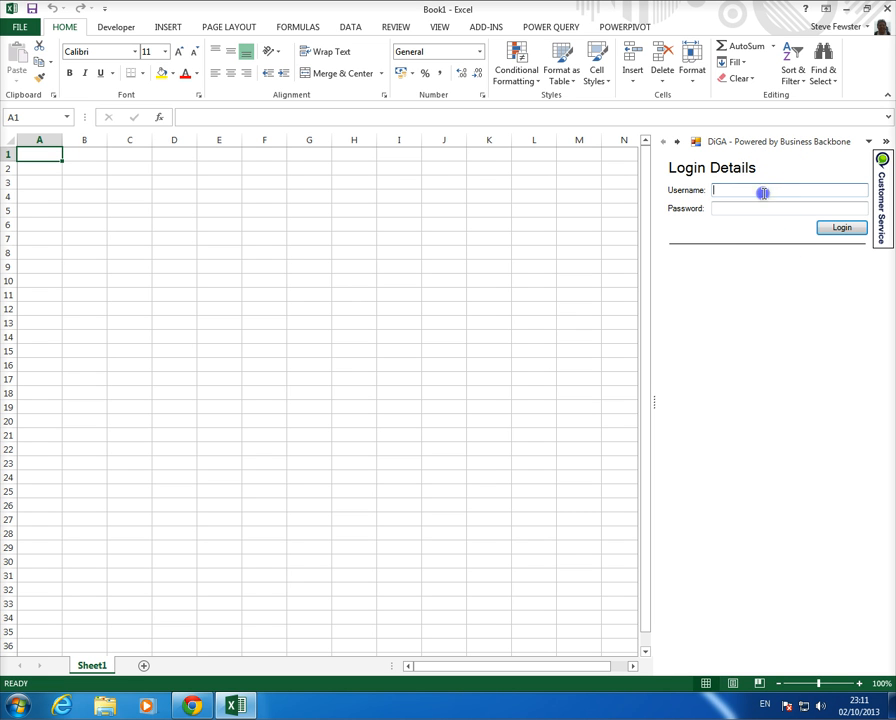
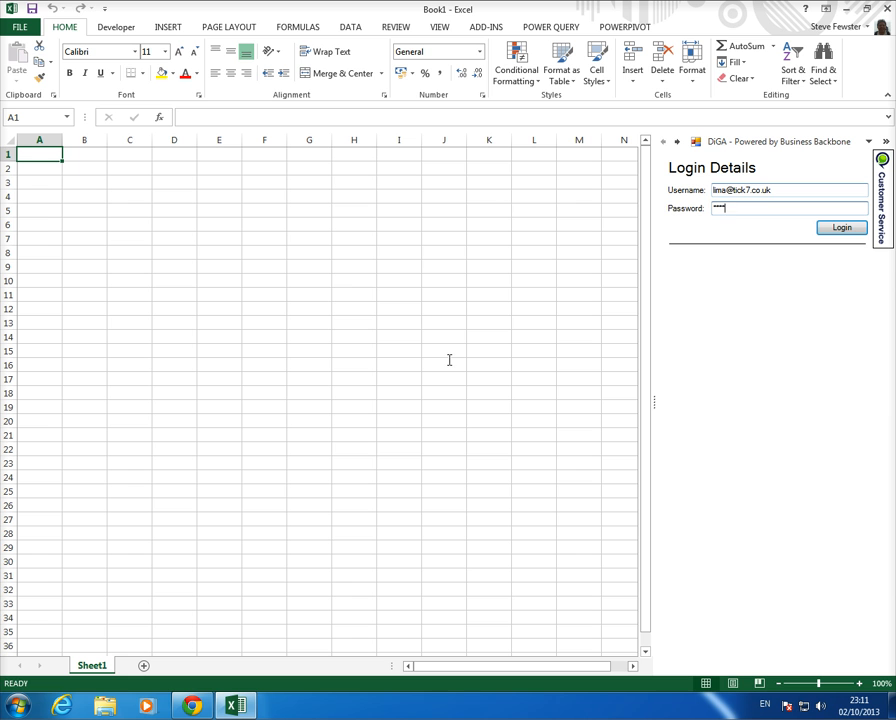
{"action": "left_click", "coordinate": [846, 228]}
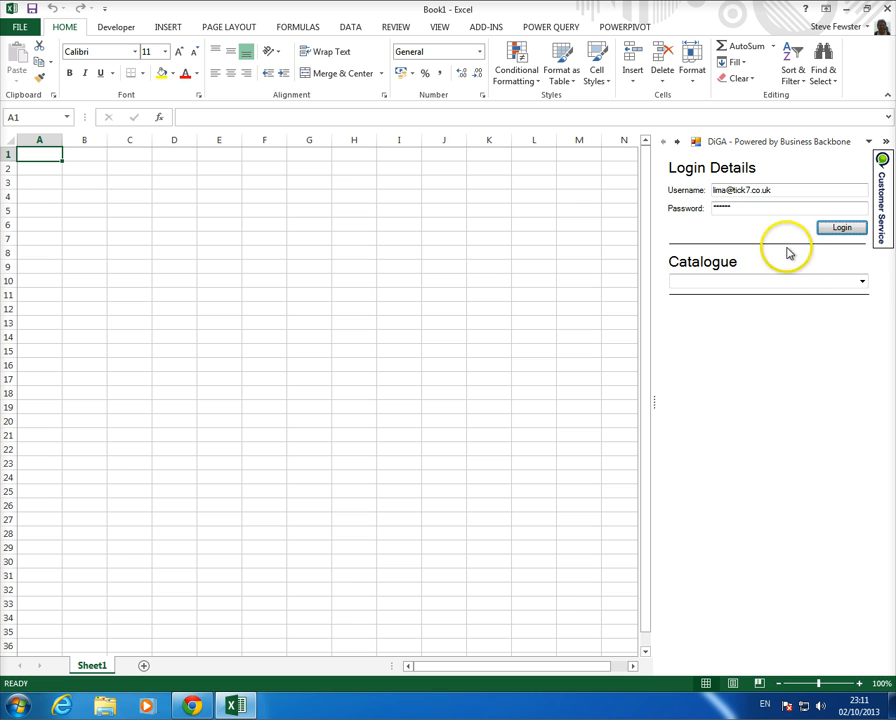
- Select Client Reports, Vend, Sales Summary and client Anlaby Tea Rooms in the DiGA pane
{"action": "left_click", "coordinate": [862, 282]}
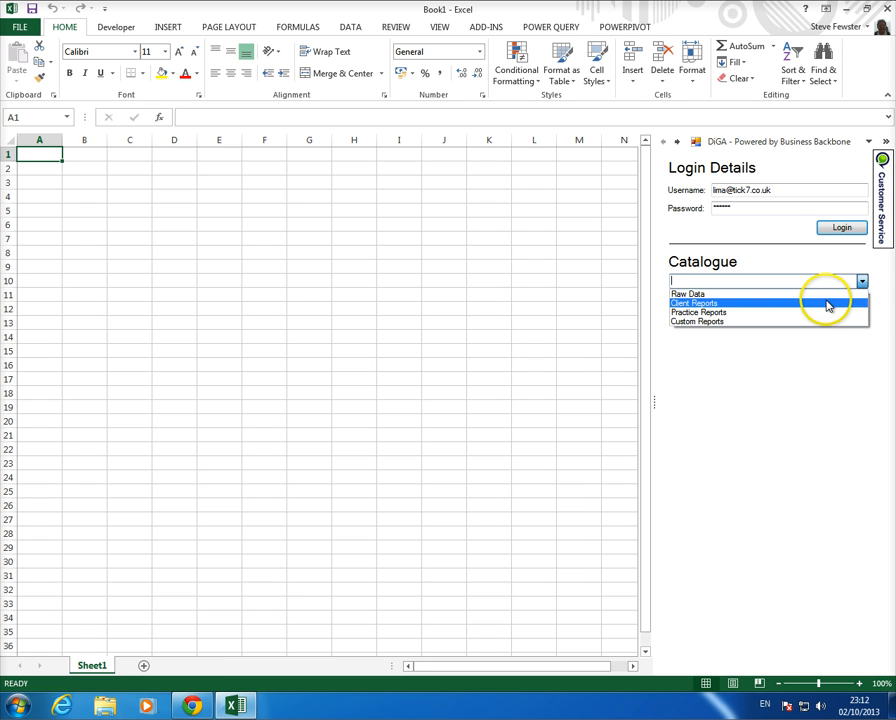
{"action": "left_click", "coordinate": [828, 304]}
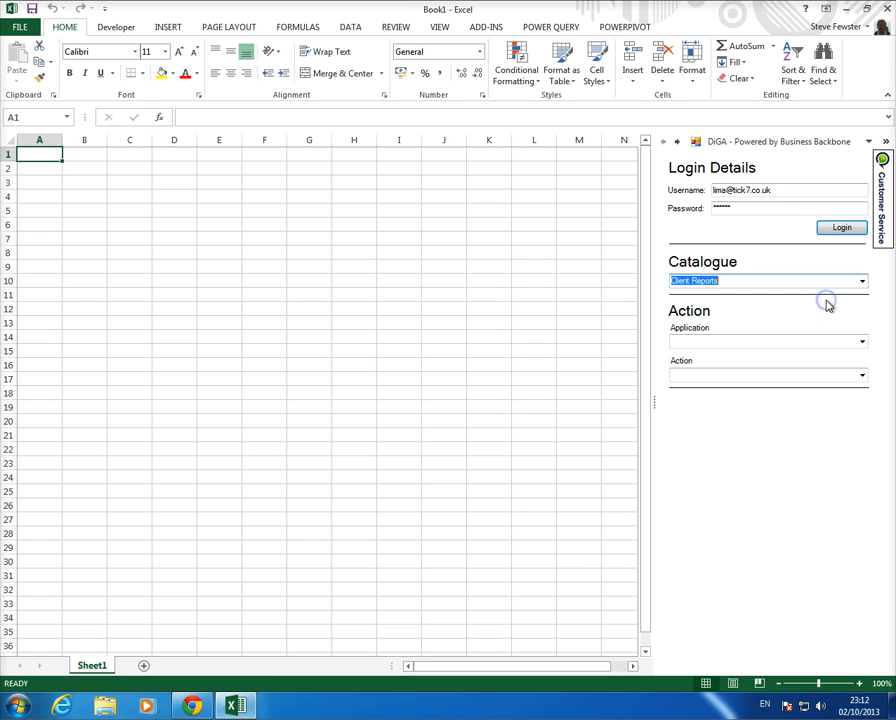
{"action": "left_click", "coordinate": [863, 341]}
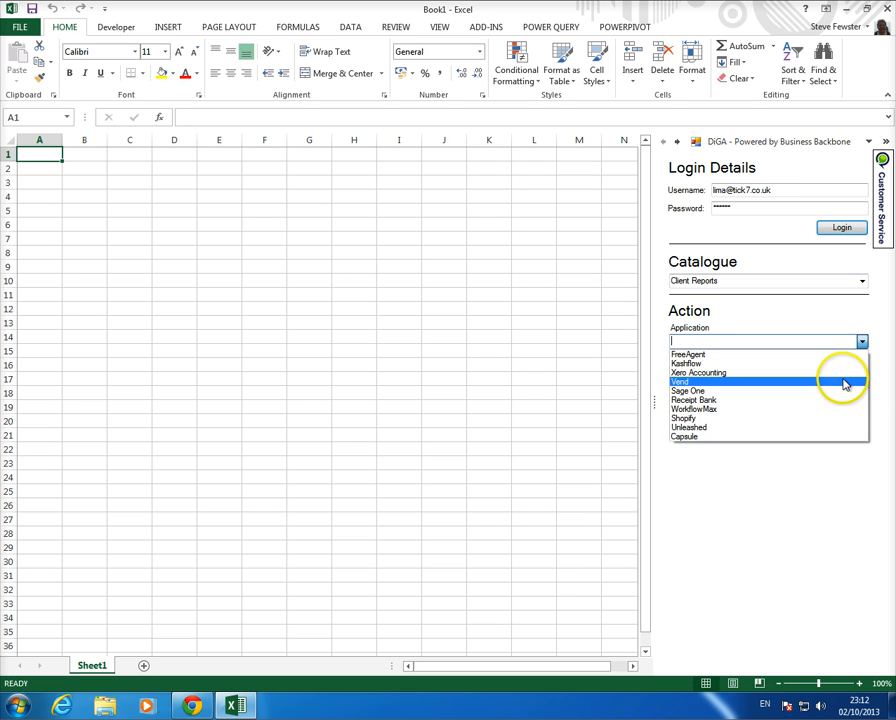
{"action": "left_click", "coordinate": [846, 381]}
{"action": "left_click", "coordinate": [863, 378]}
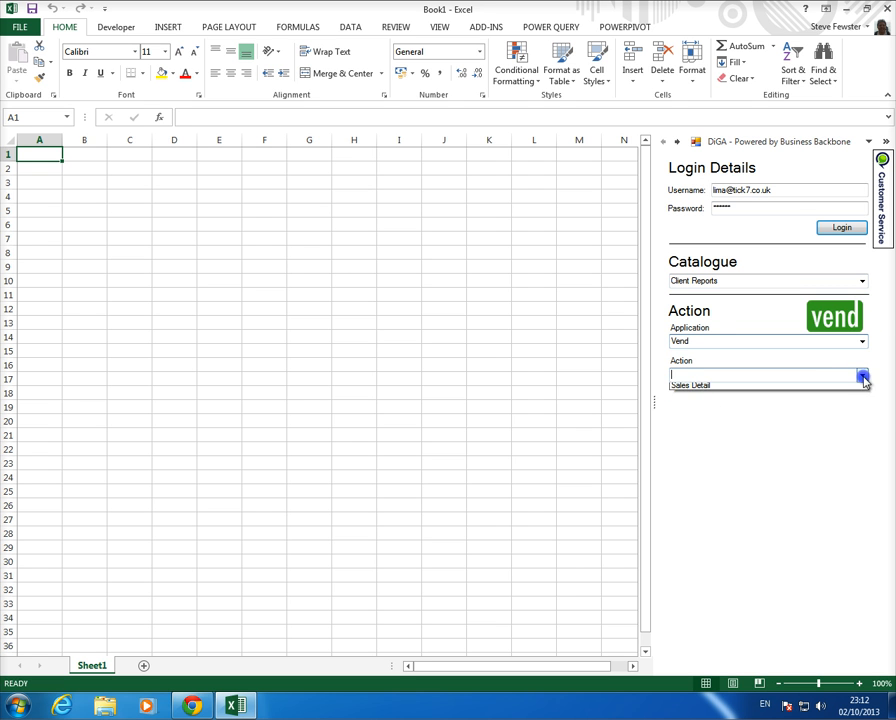
{"action": "left_click", "coordinate": [838, 388]}
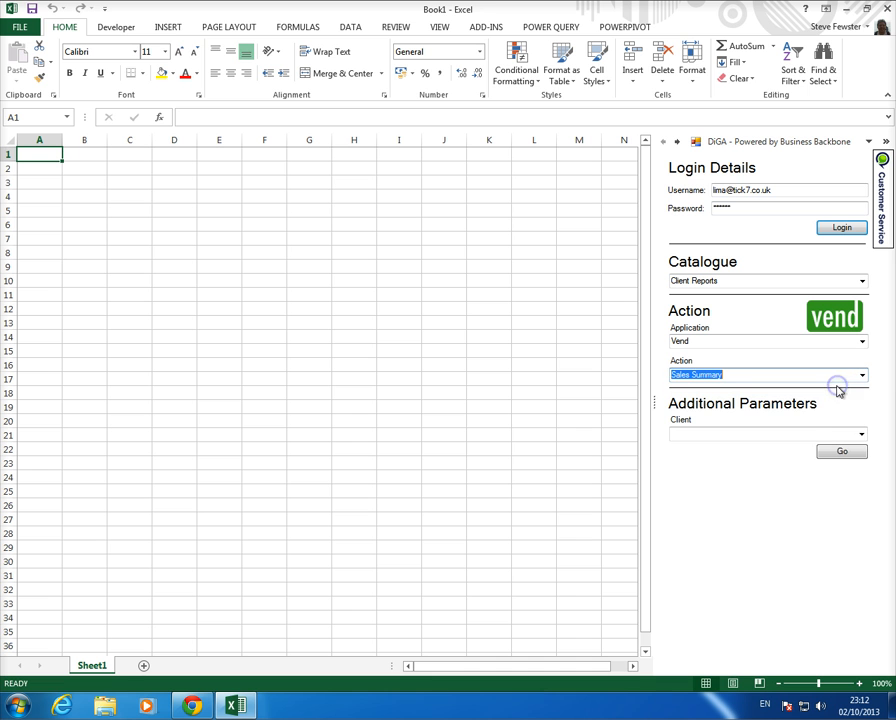
{"action": "left_click", "coordinate": [860, 434]}
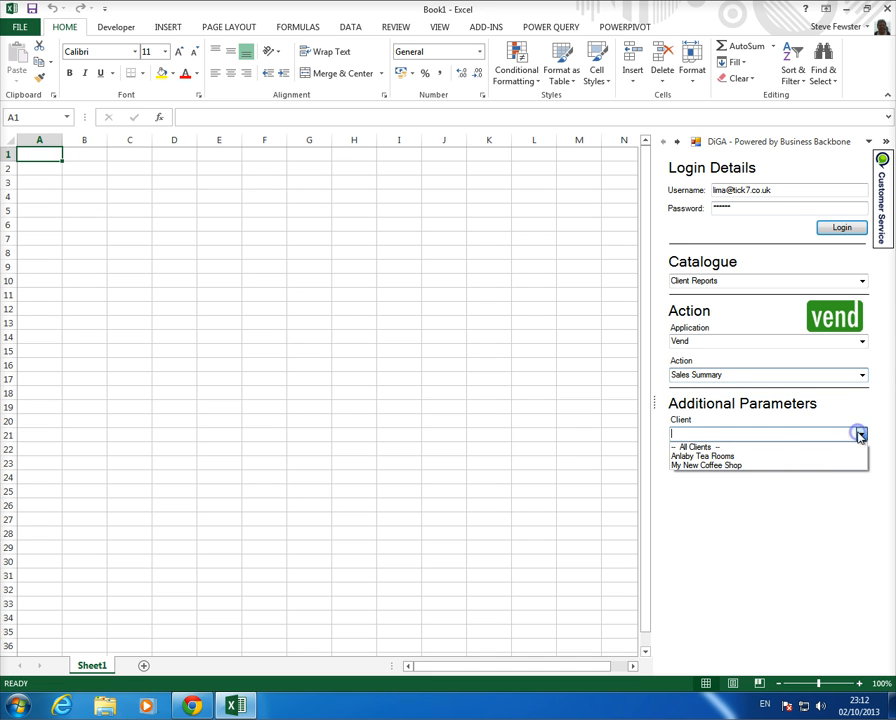
{"action": "left_click", "coordinate": [812, 456]}
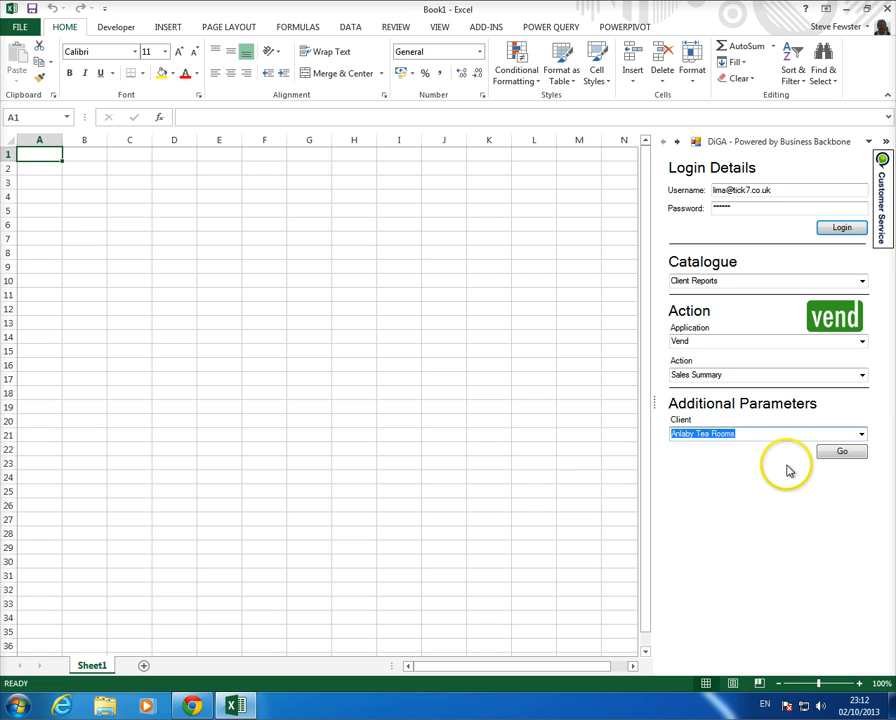
- Run the report to load 16 Vend sales records into a SalesSummary table, then review its columns
{"action": "left_click", "coordinate": [842, 452]}
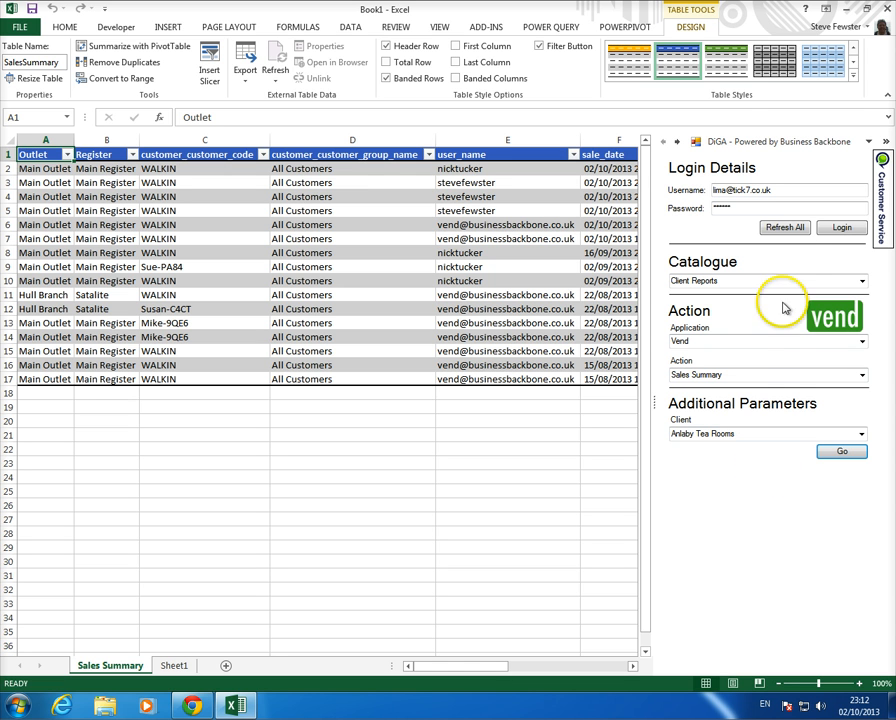
{"action": "left_click", "coordinate": [885, 145]}
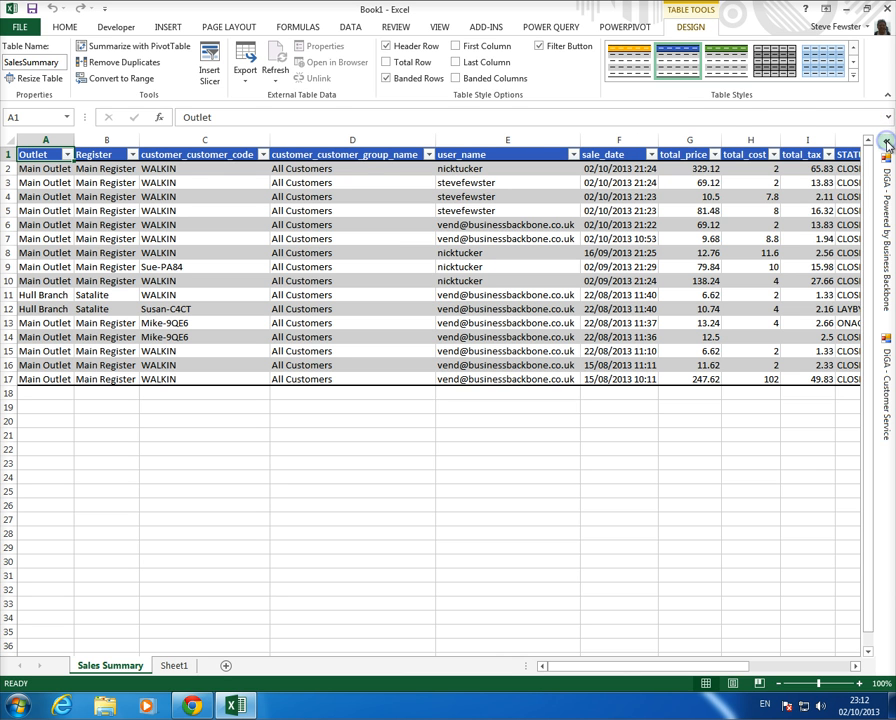
{"action": "left_click", "coordinate": [241, 266]}
{"action": "key", "text": "Right"}
{"action": "key", "text": "Right"}
{"action": "key", "text": "Right"}
{"action": "key", "text": "Right"}
{"action": "key", "text": "Right"}
{"action": "key", "text": "Right"}
{"action": "key", "text": "Right"}
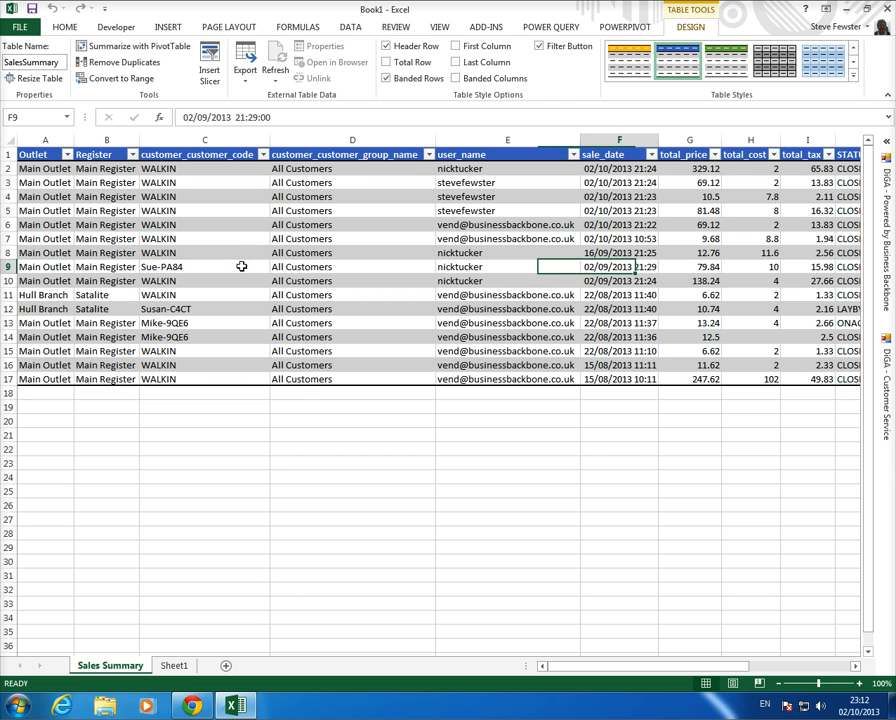
{"action": "key", "text": "Right"}
{"action": "key", "text": "Right"}
{"action": "key", "text": "Right"}
{"action": "key", "text": "Right"}
{"action": "key", "text": "Right"}
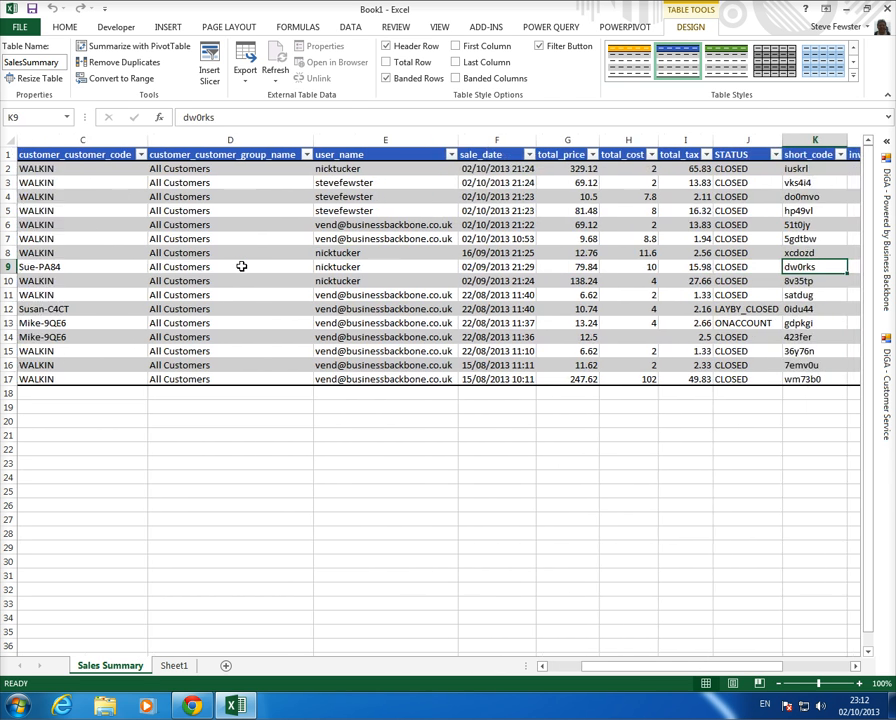
{"action": "key", "text": "Right"}
{"action": "key", "text": "Right"}
{"action": "key", "text": "Right"}
{"action": "key", "text": "Right"}
{"action": "key", "text": "Right"}
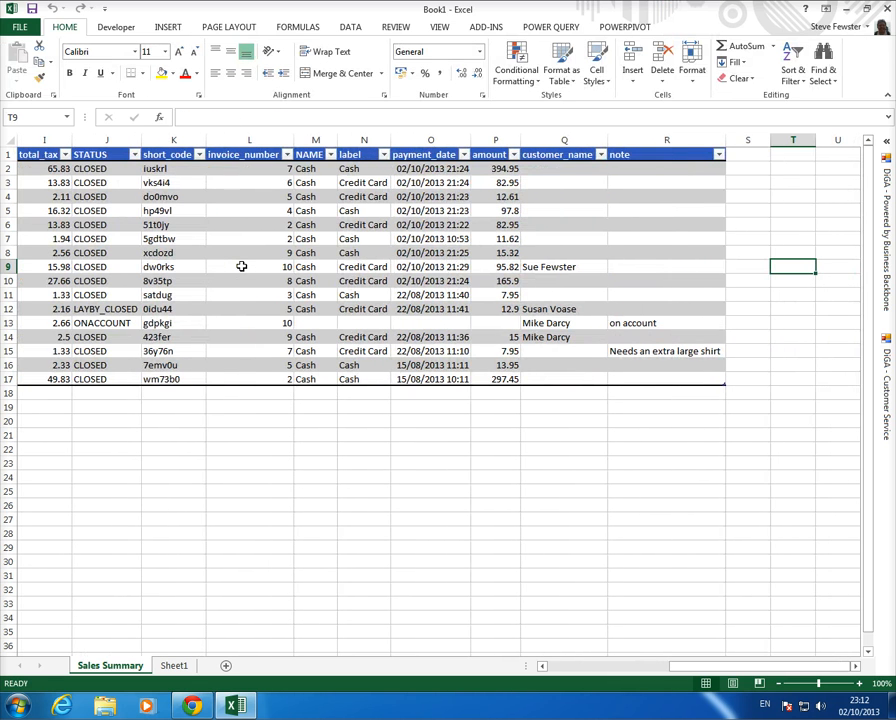
{"action": "key", "text": "Left"}
{"action": "key", "text": "Left"}
{"action": "key", "text": "Left"}
{"action": "key", "text": "Left"}
{"action": "key", "text": "Left"}
{"action": "key", "text": "Left"}
{"action": "key", "text": "Left"}
{"action": "key", "text": "Left"}
{"action": "key", "text": "Left"}
{"action": "key", "text": "Left"}
{"action": "key", "text": "Left"}
{"action": "key", "text": "Left"}
{"action": "key", "text": "Left"}
{"action": "key", "text": "Left"}
{"action": "key", "text": "Left"}
{"action": "key", "text": "Left"}
{"action": "key", "text": "Left"}
{"action": "key", "text": "Left"}
{"action": "key", "text": "Left"}
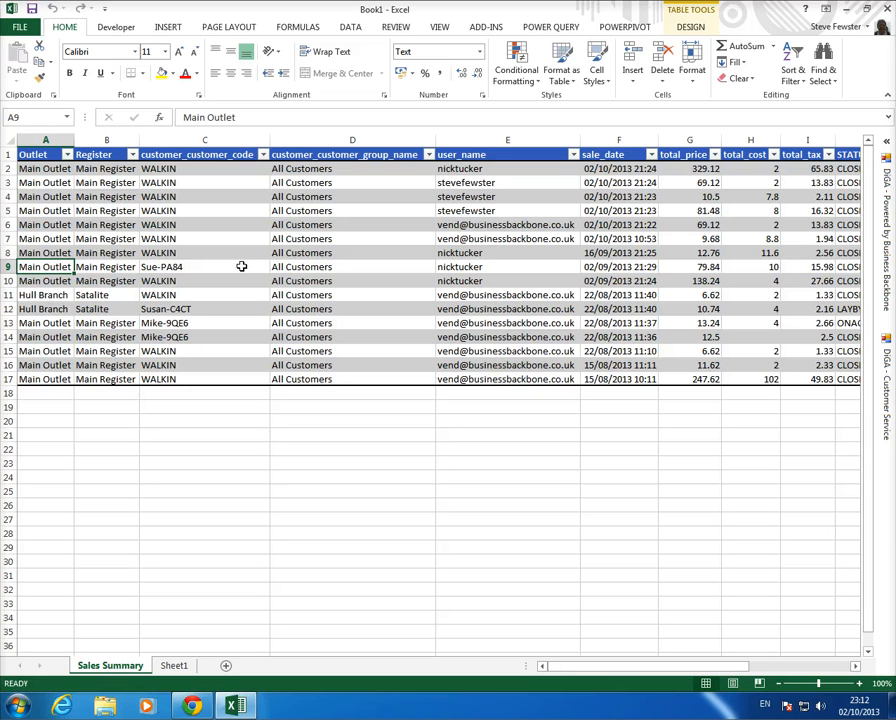
- Insert a PivotTable from the SalesSummary table on a new worksheet
{"action": "left_click", "coordinate": [168, 29]}
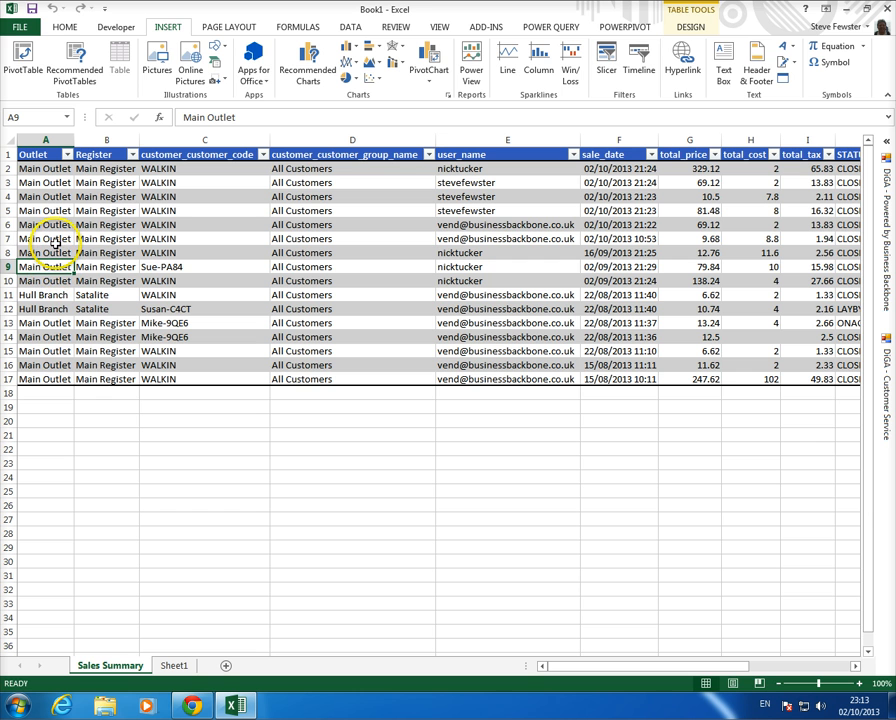
{"action": "left_click", "coordinate": [22, 58]}
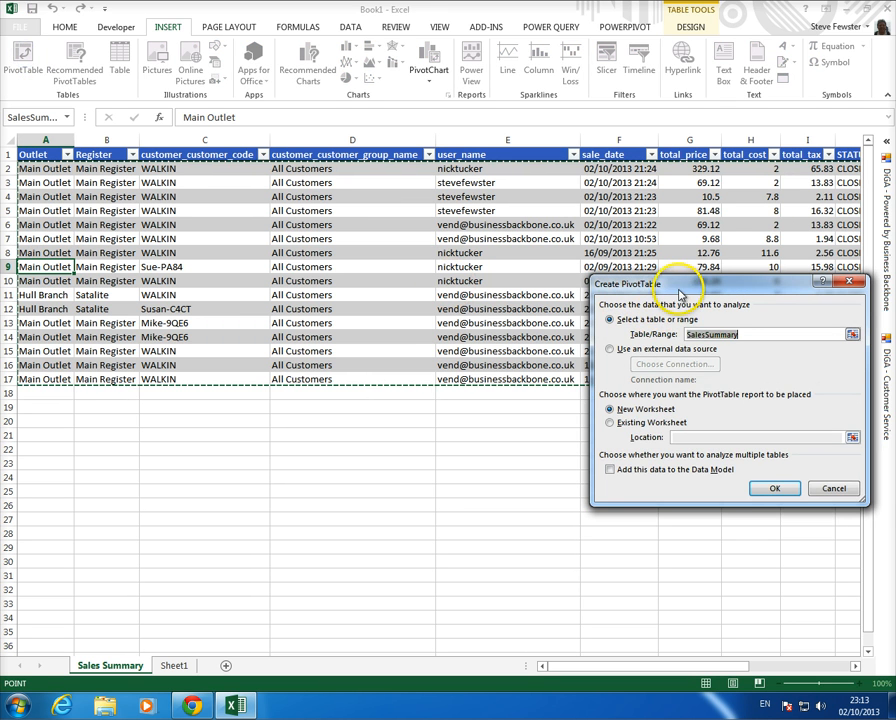
{"action": "left_click_drag", "start_coordinate": [680, 294], "coordinate": [385, 245]}
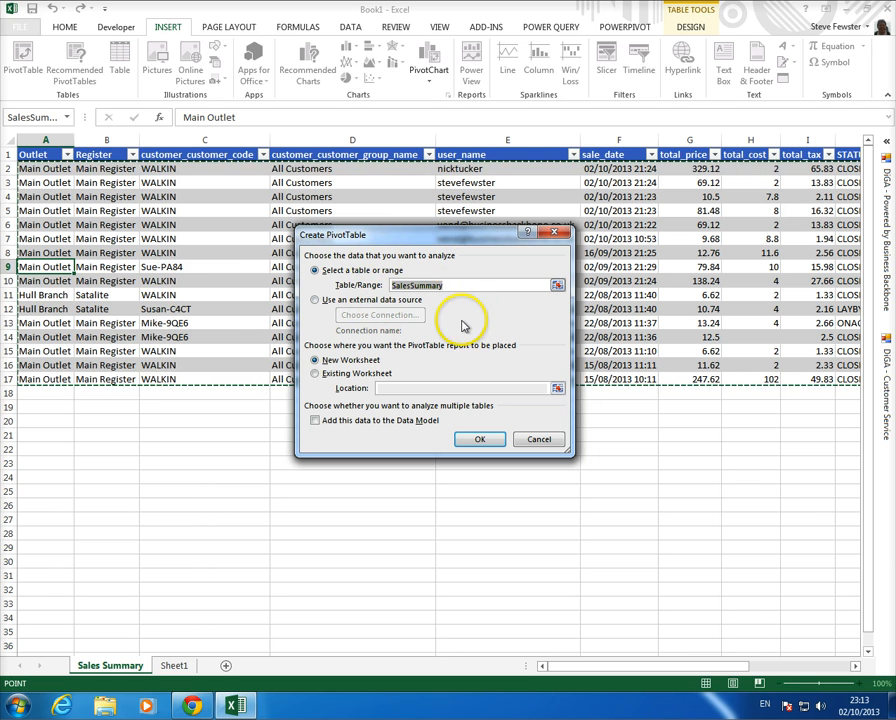
{"action": "left_click", "coordinate": [479, 439]}
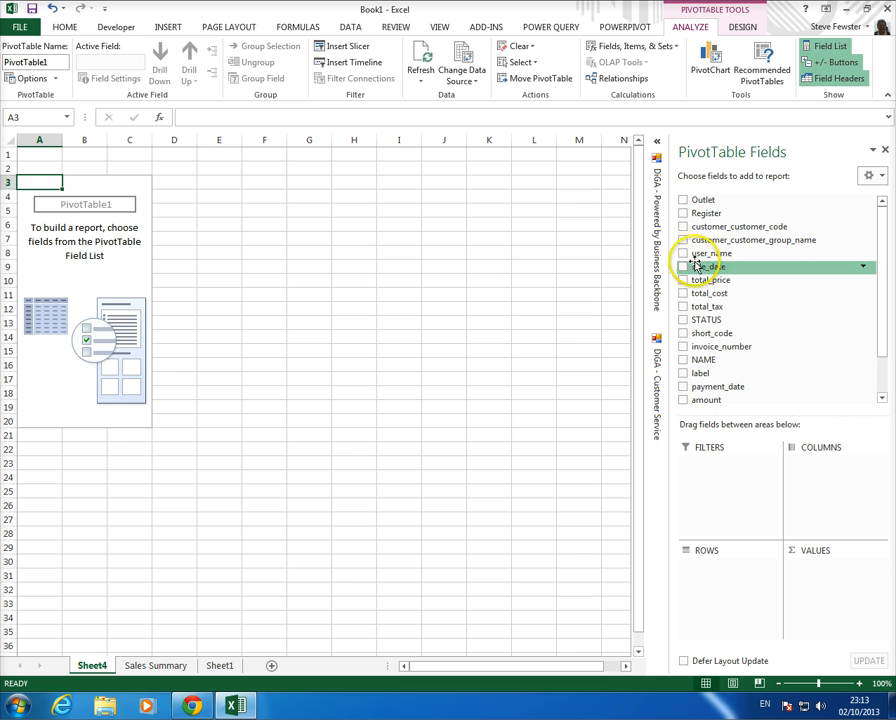
- Place user_name in Rows and Sum of total_price in Values, totalling 1108.82
{"action": "left_click_drag", "start_coordinate": [704, 256], "coordinate": [703, 572]}
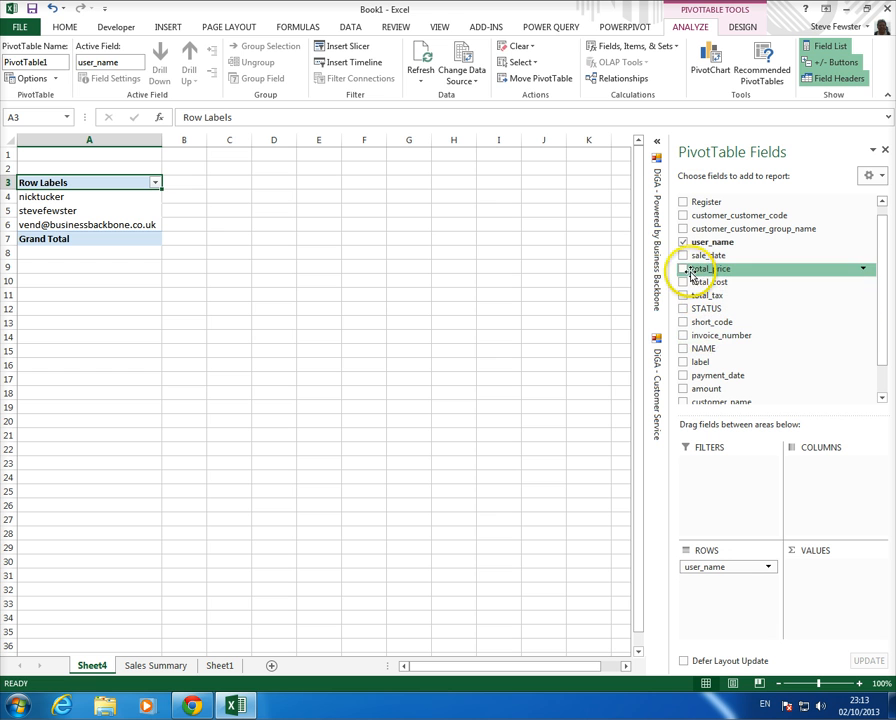
{"action": "left_click_drag", "start_coordinate": [698, 272], "coordinate": [817, 563]}
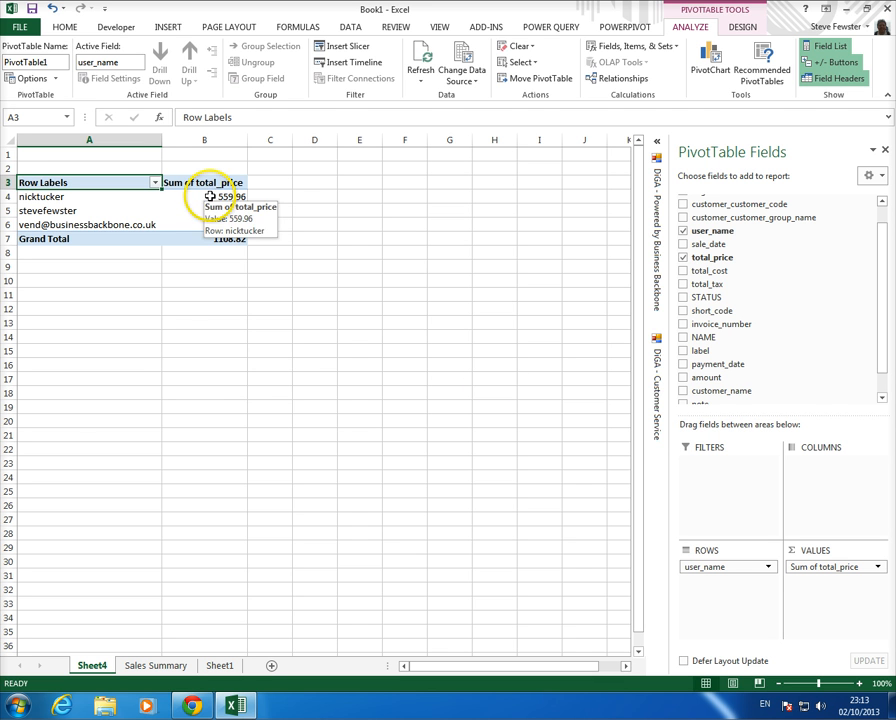
{"action": "right_click", "coordinate": [210, 197]}
- Format the pivot values as £ currency with 2 decimals and hide the worksheet gridlines
{"action": "left_click", "coordinate": [257, 238]}
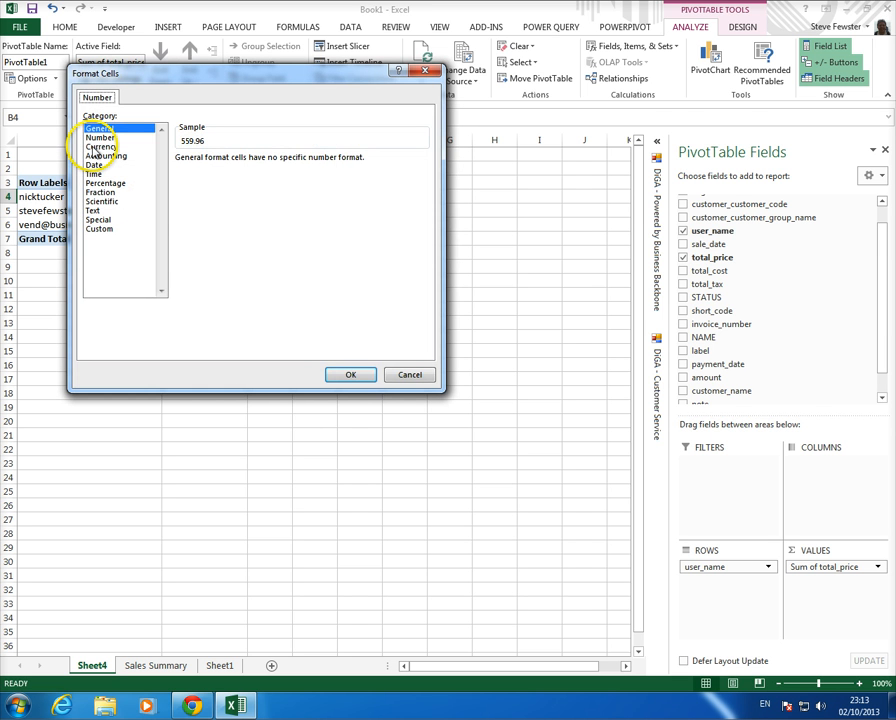
{"action": "left_click", "coordinate": [100, 147]}
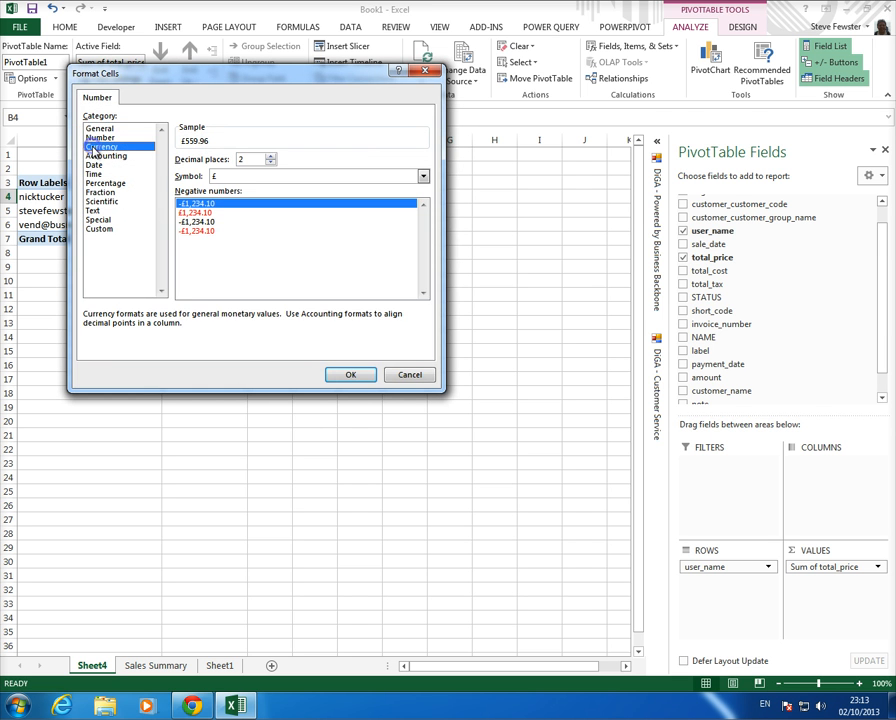
{"action": "left_click", "coordinate": [351, 375]}
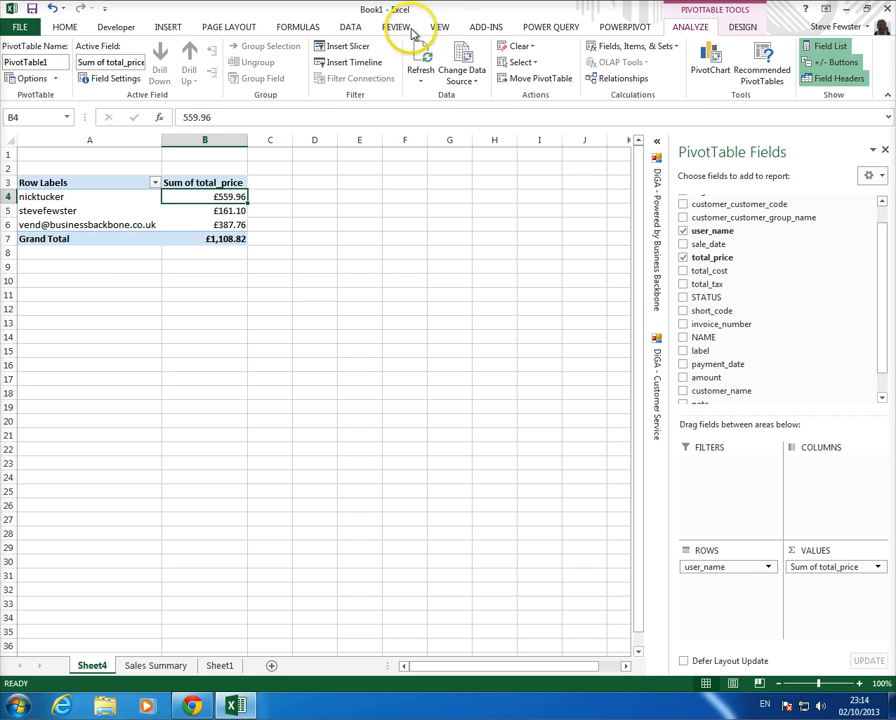
{"action": "left_click", "coordinate": [440, 27]}
{"action": "left_click", "coordinate": [156, 73]}
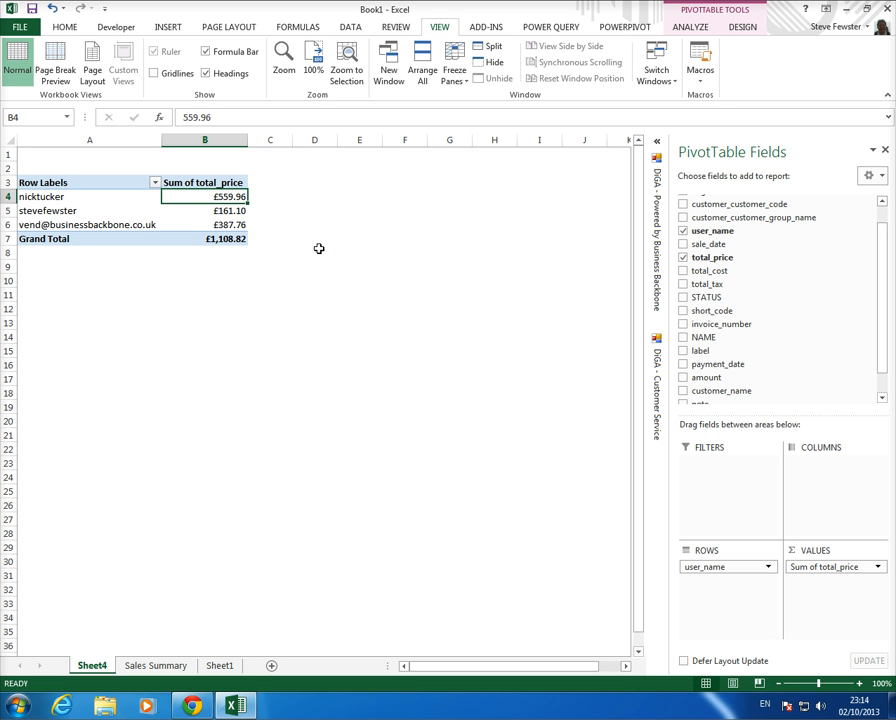
- Rename the B3 header to 'Sales Values' and the A3 header to 'User Names'
{"action": "left_click", "coordinate": [213, 182]}
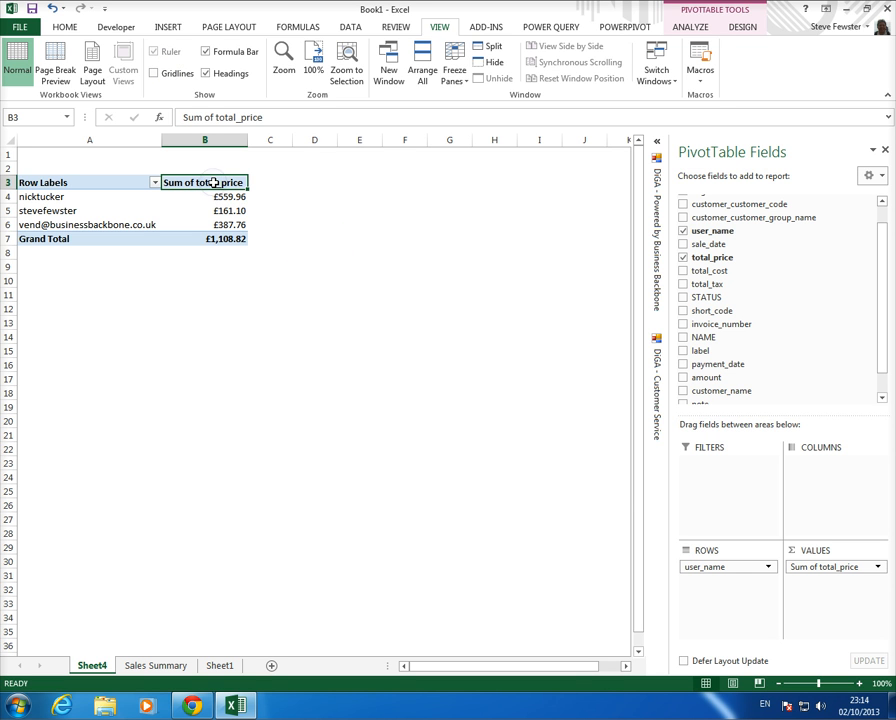
{"action": "type", "text": "Sales Values"}
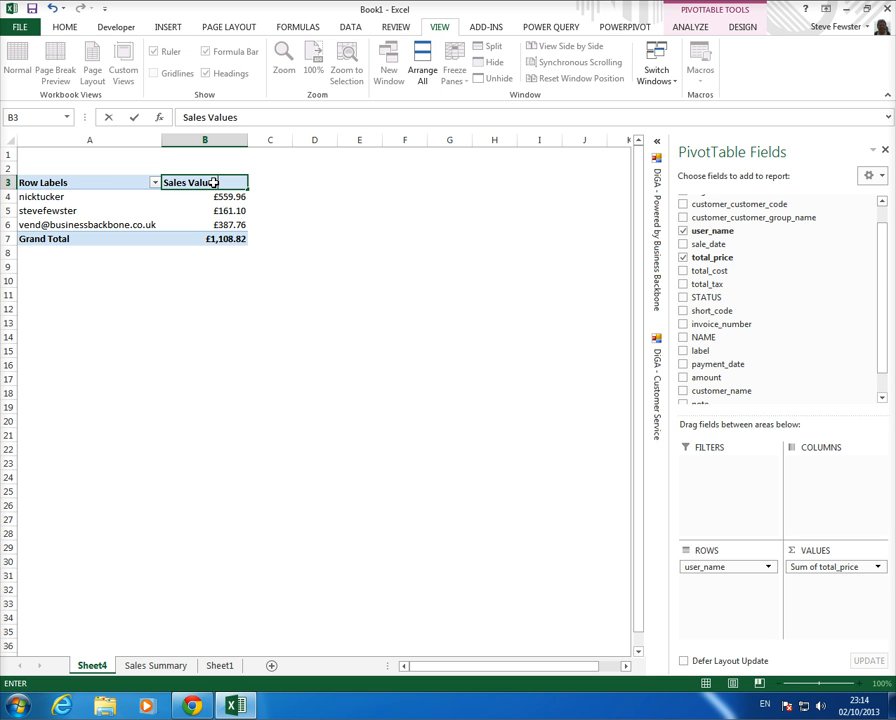
{"action": "key", "text": "Return"}
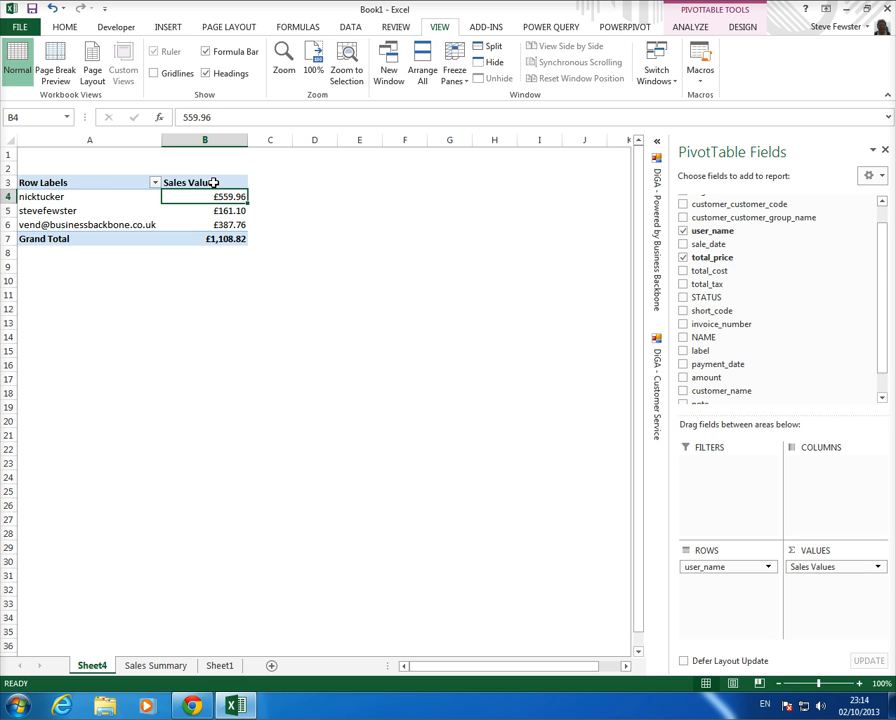
{"action": "left_click", "coordinate": [104, 184]}
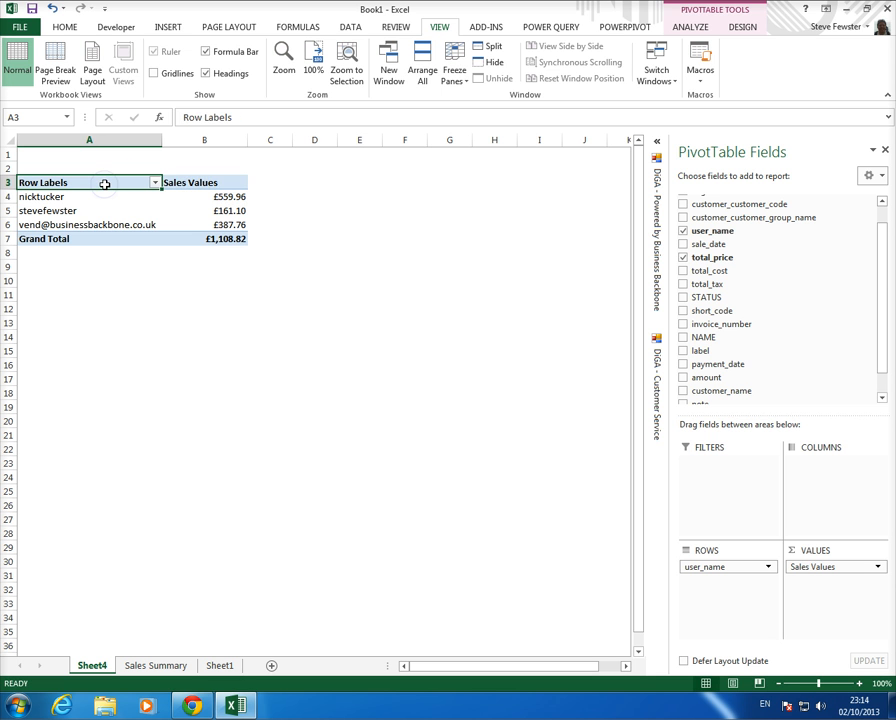
{"action": "type", "text": "User Names"}
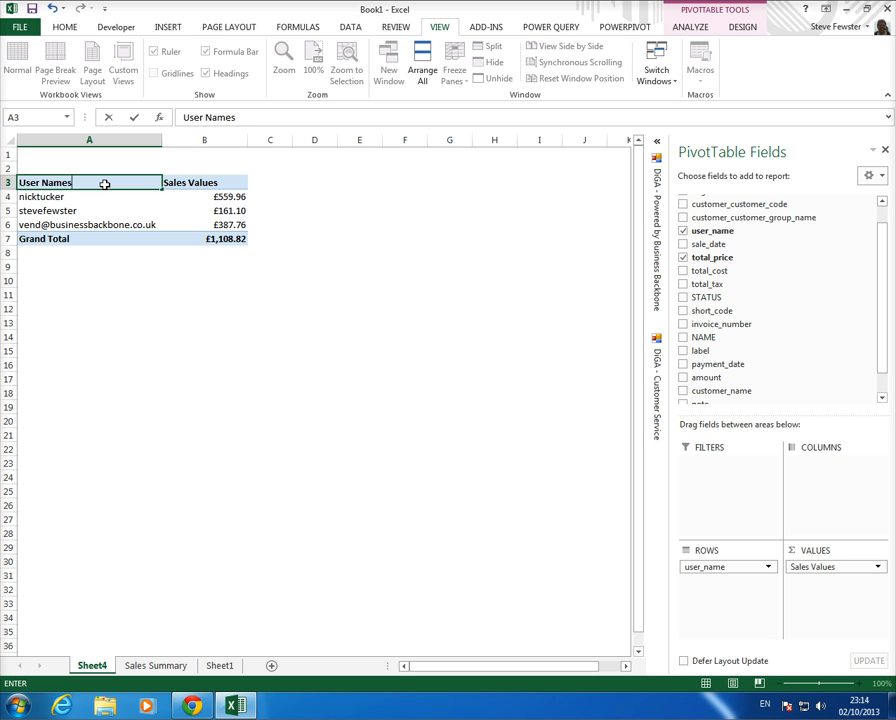
{"action": "key", "text": "Return"}
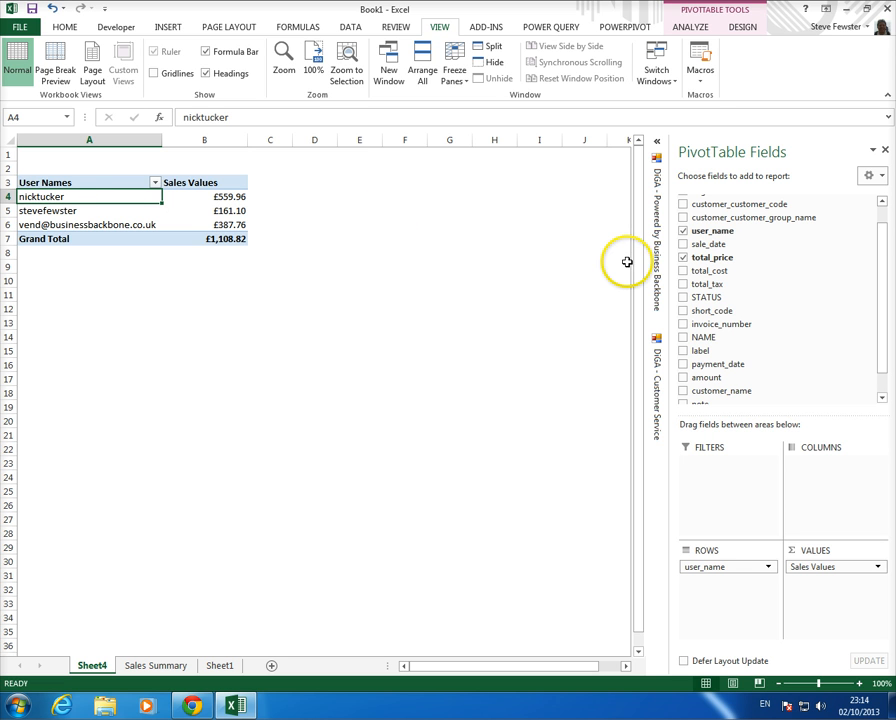
- Add sale_date as column labels and group the dates by month into Aug, Sep and Oct
{"action": "left_click_drag", "start_coordinate": [708, 244], "coordinate": [834, 480]}
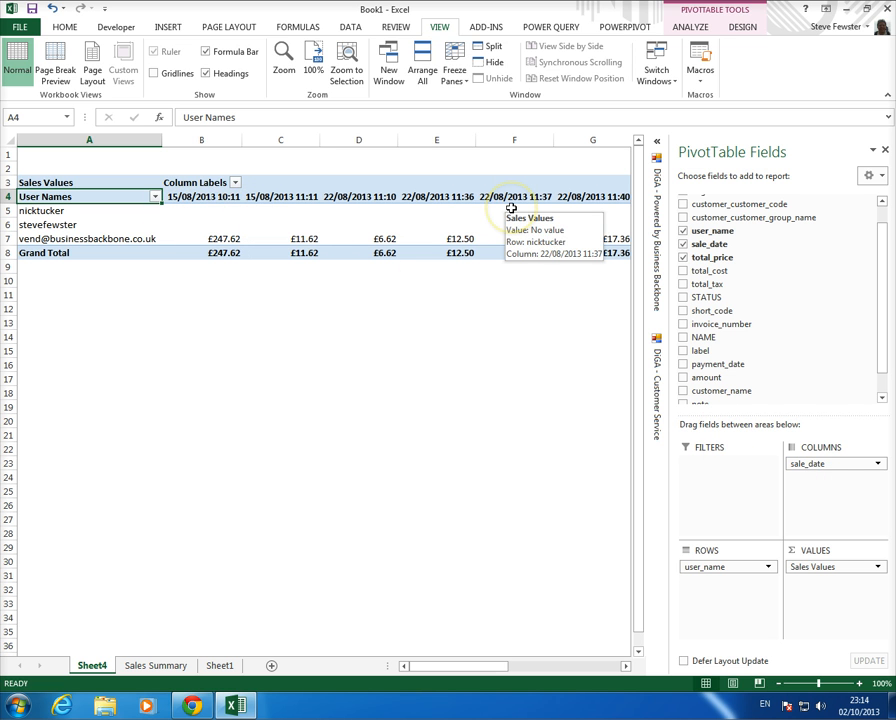
{"action": "left_click", "coordinate": [199, 197]}
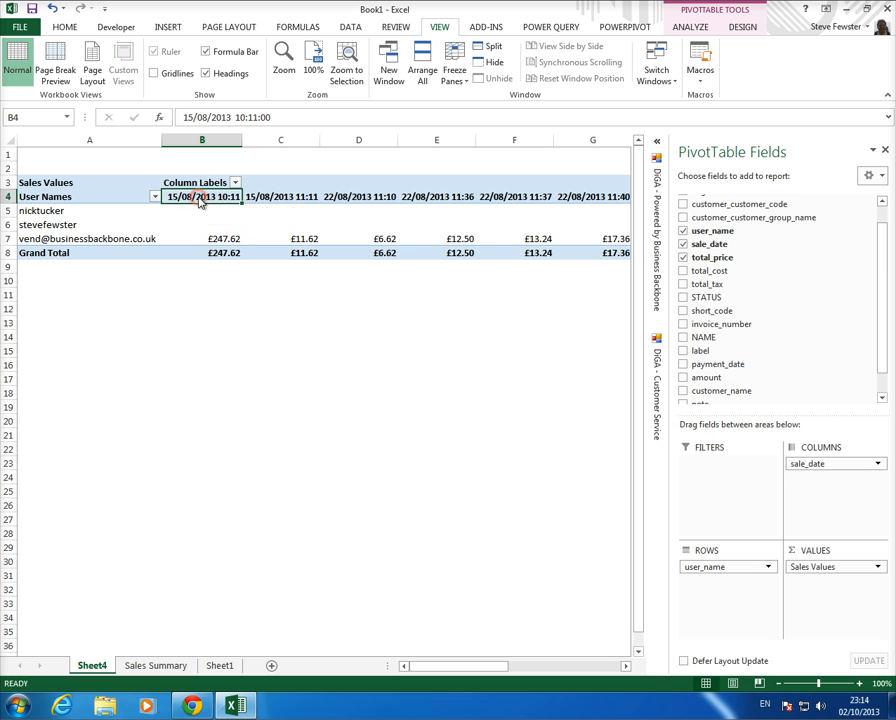
{"action": "right_click", "coordinate": [200, 198]}
{"action": "left_click", "coordinate": [238, 332]}
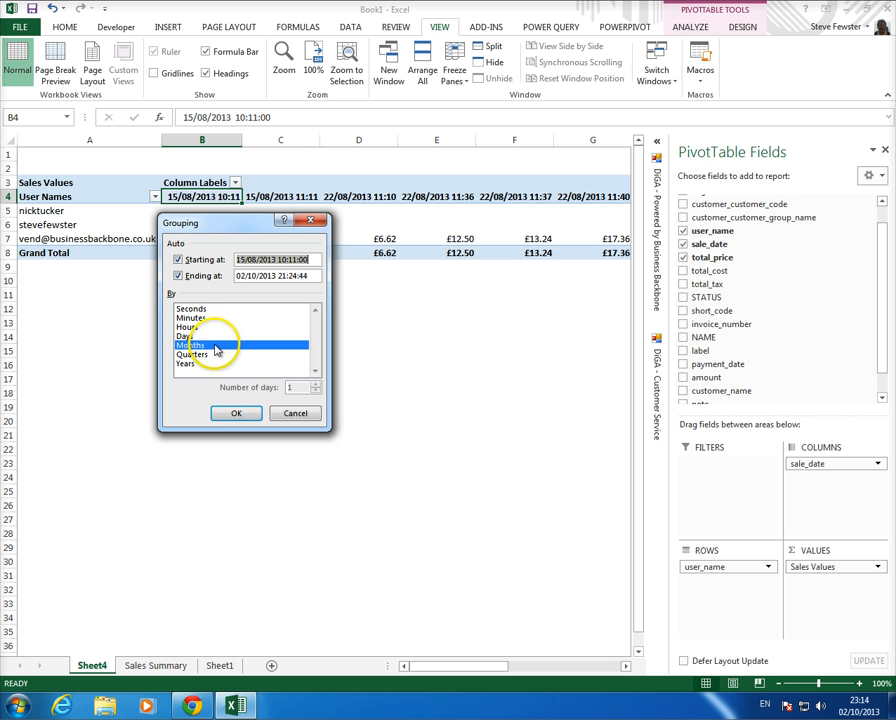
{"action": "left_click", "coordinate": [237, 413]}
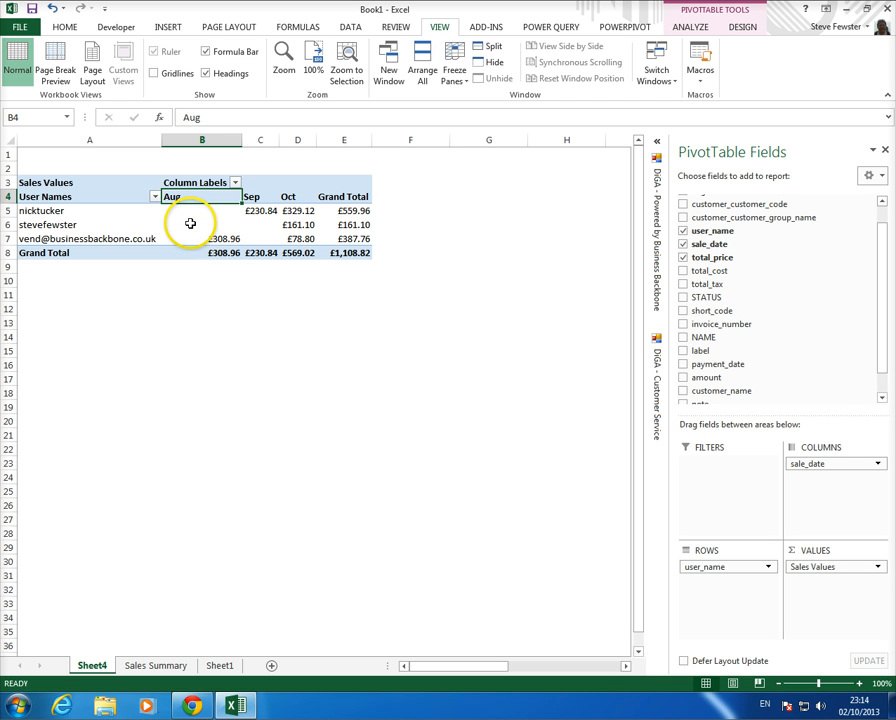
{"action": "mouse_move", "coordinate": [190, 222]}
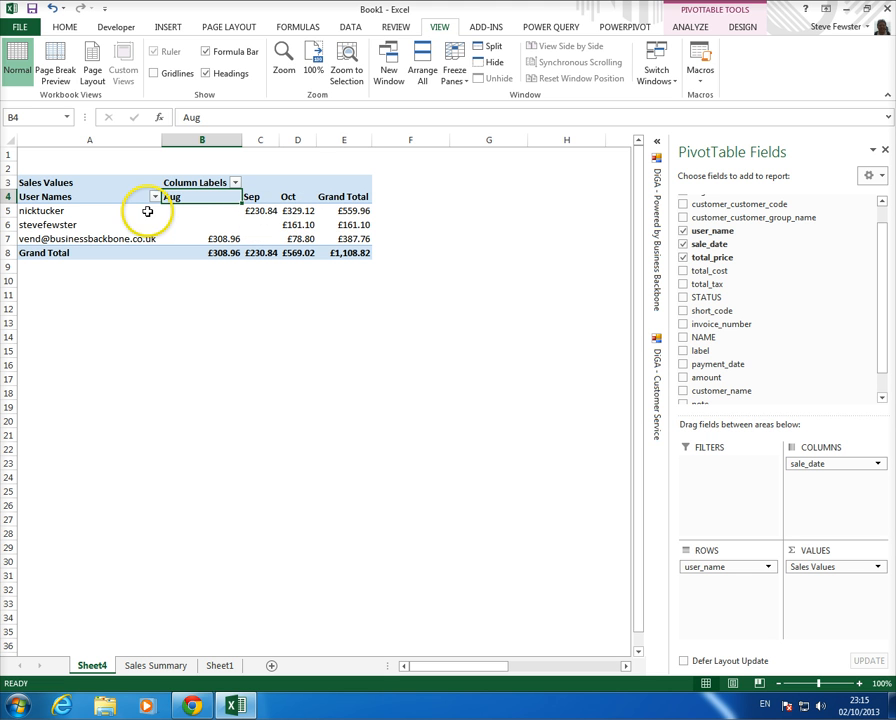
- Drill down on the £329.12 October value into Sheet5, autofit its columns, then return to Sheet4
{"action": "left_click", "coordinate": [288, 211]}
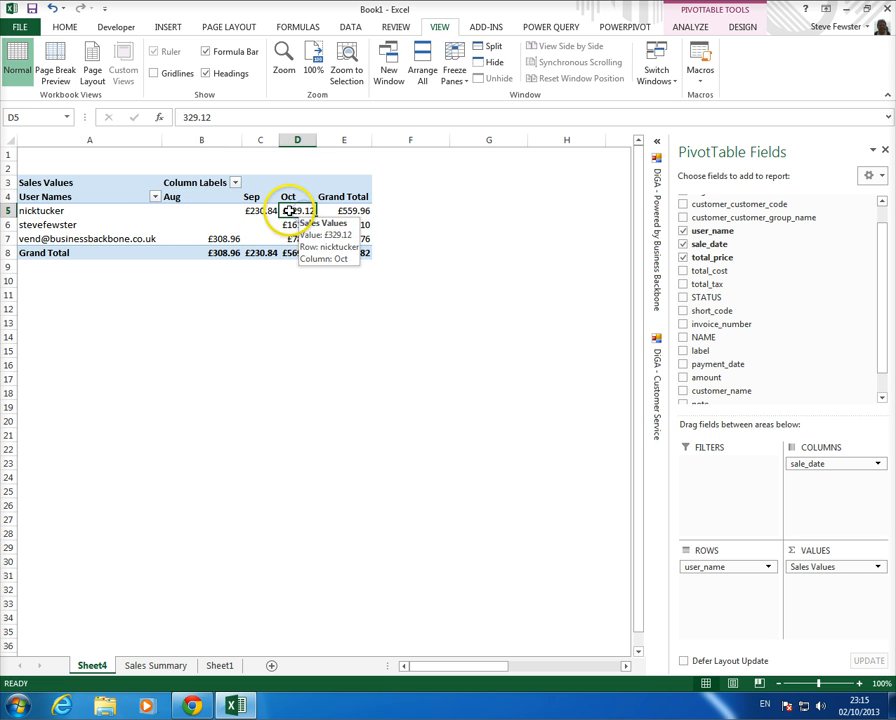
{"action": "double_click", "coordinate": [297, 211]}
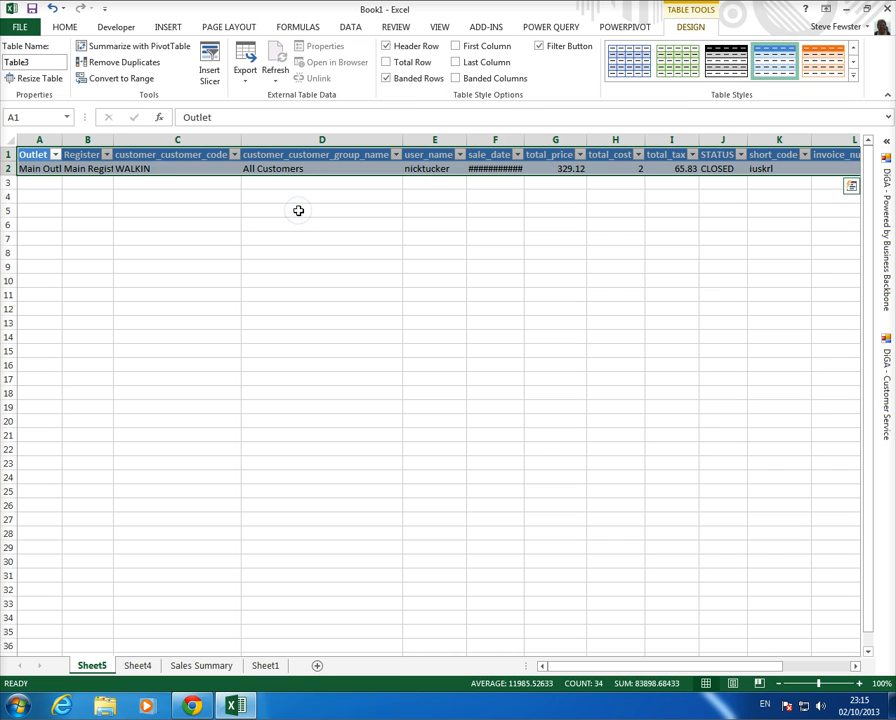
{"action": "left_click", "coordinate": [12, 142]}
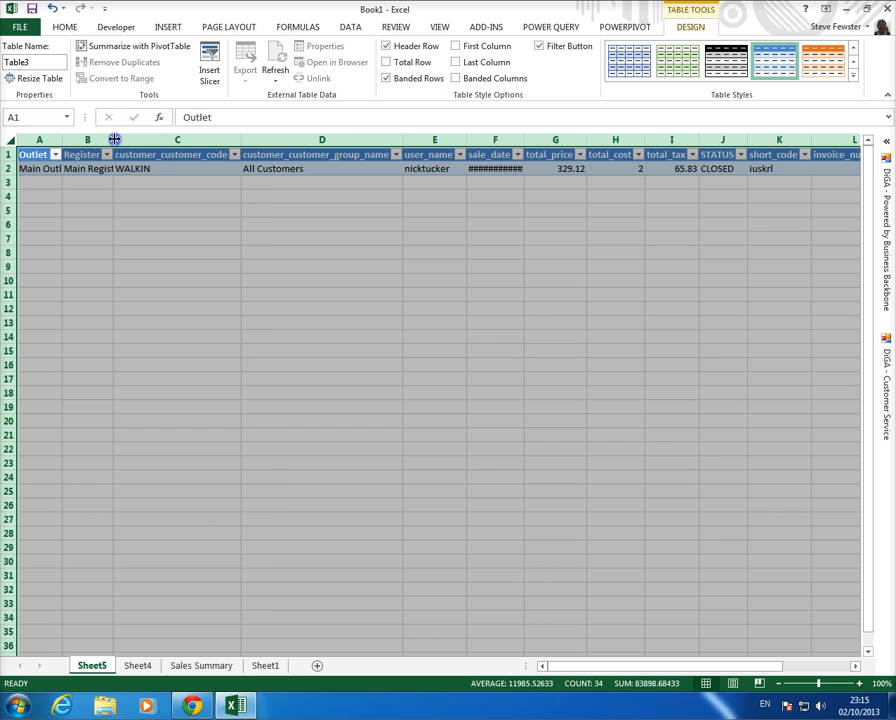
{"action": "double_click", "coordinate": [114, 139]}
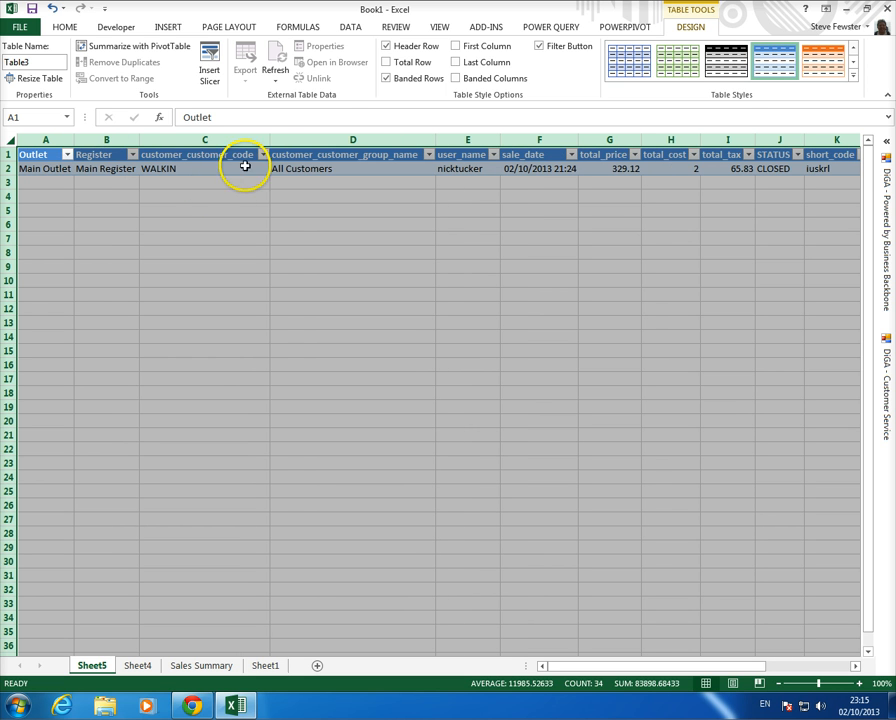
{"action": "left_click", "coordinate": [139, 667]}
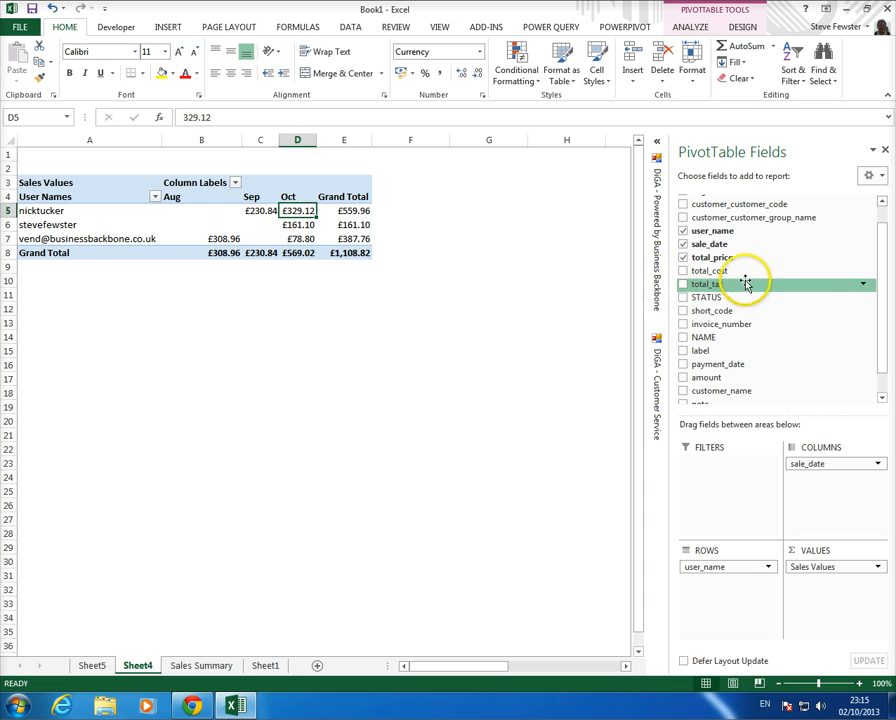
- Add an Outlet slicer from the PivotTable field list and place it beside the pivot near columns F–G
{"action": "left_click_drag", "start_coordinate": [884, 258], "coordinate": [882, 224]}
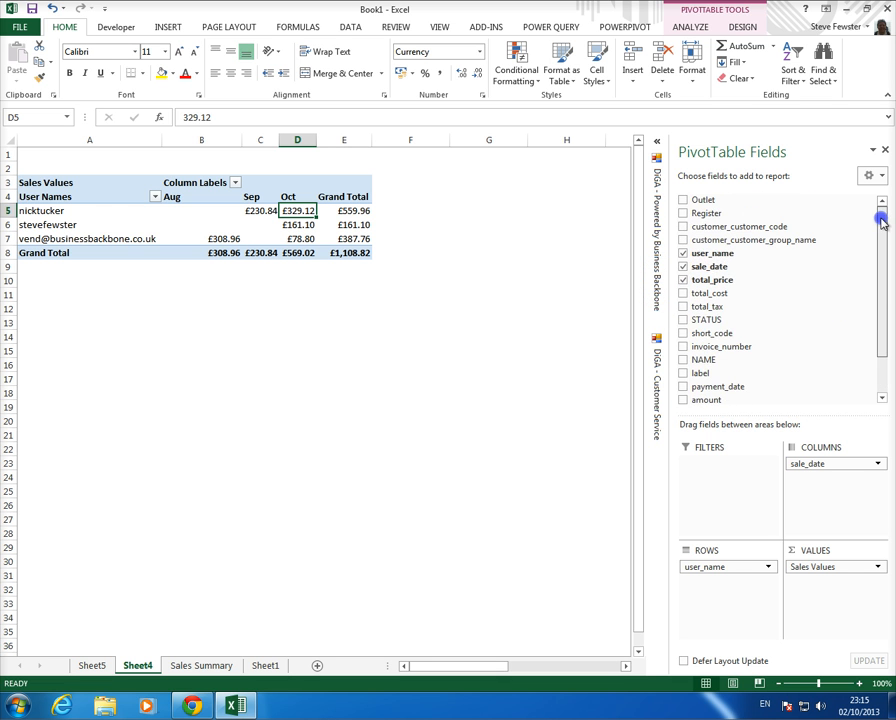
{"action": "right_click", "coordinate": [708, 202]}
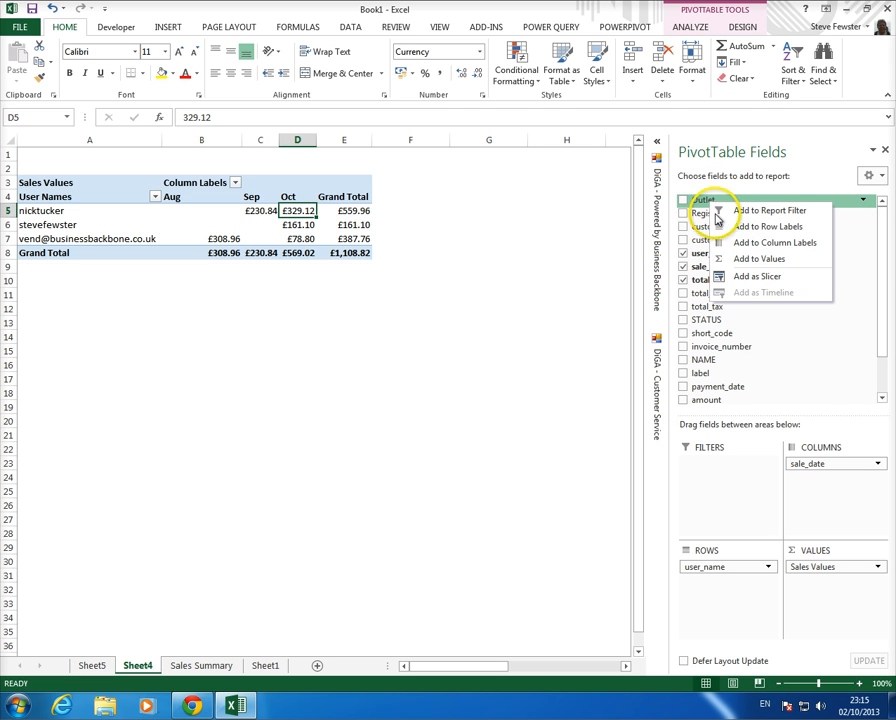
{"action": "left_click", "coordinate": [755, 279]}
{"action": "left_click_drag", "start_coordinate": [340, 311], "coordinate": [528, 168]}
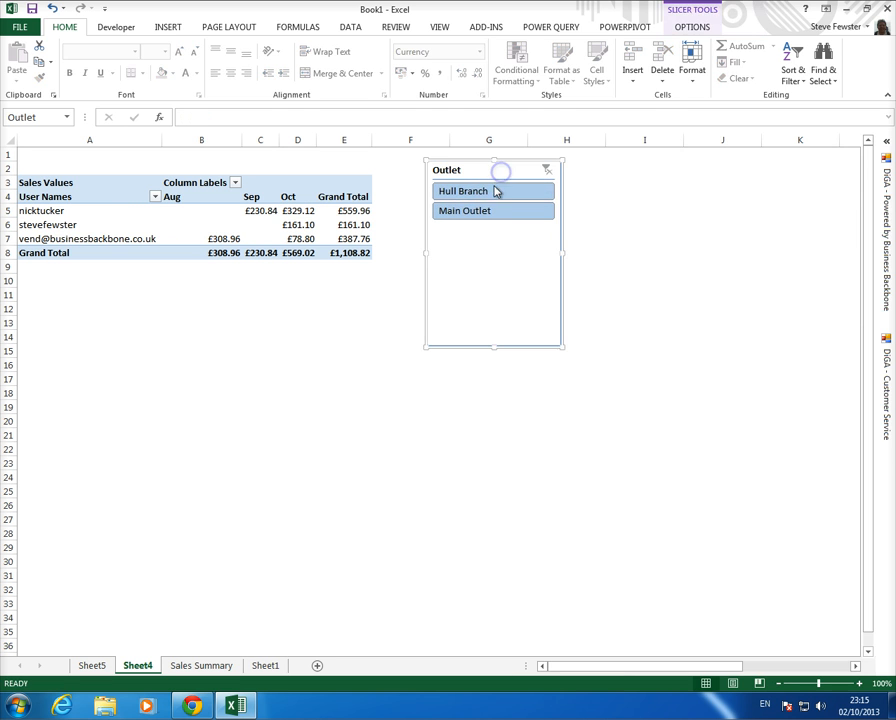
- Compare Hull Branch and Main Outlet in the slicer, filter to Main Outlet, and reopen the DiGA pane
{"action": "left_click", "coordinate": [496, 193]}
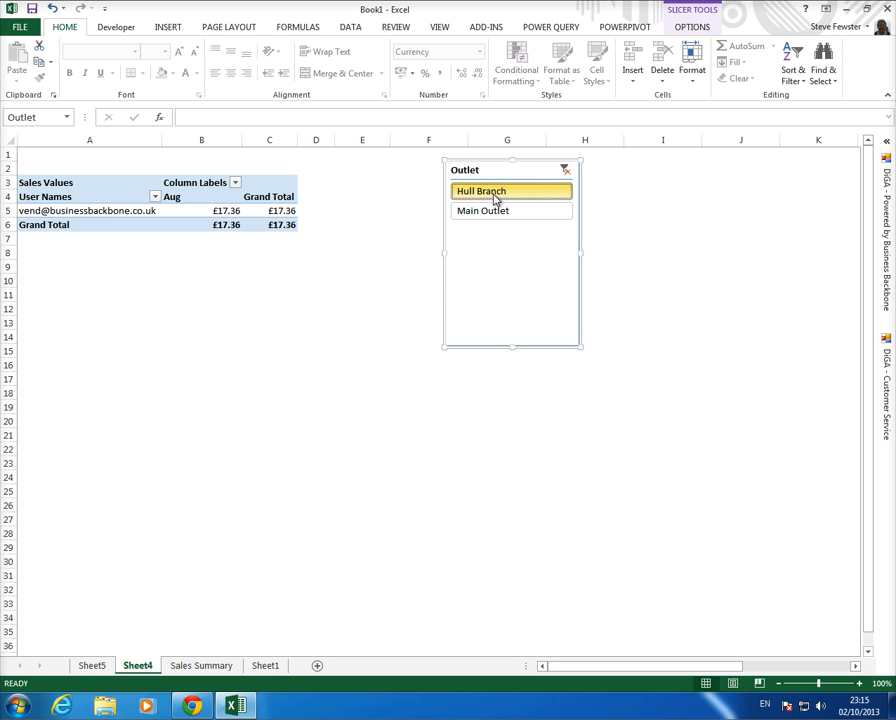
{"action": "left_click", "coordinate": [493, 208]}
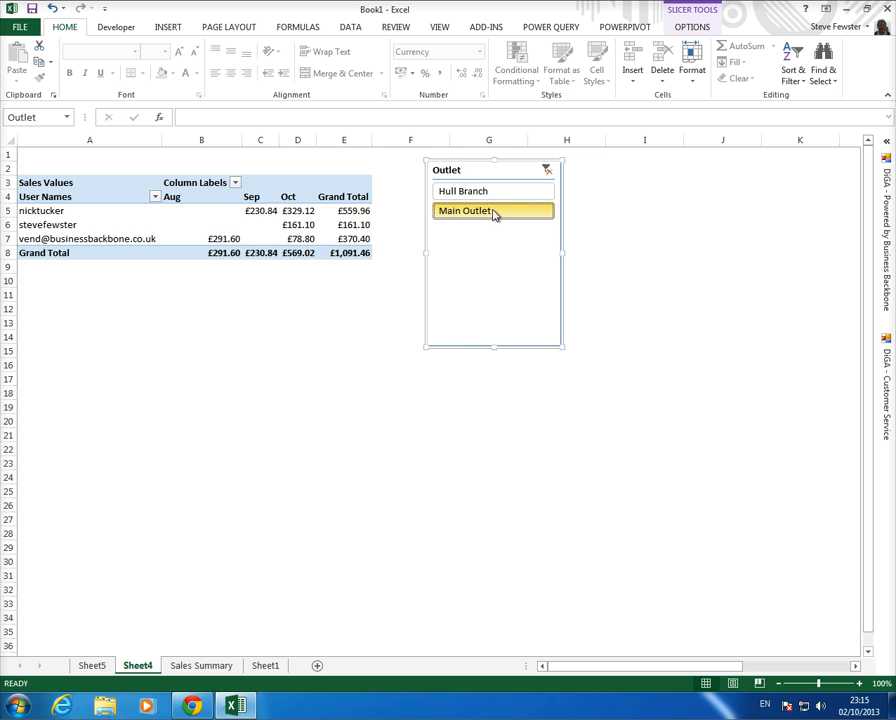
{"action": "left_click", "coordinate": [500, 192]}
{"action": "left_click", "coordinate": [500, 211]}
{"action": "left_click", "coordinate": [504, 192]}
{"action": "left_click", "coordinate": [502, 212]}
{"action": "left_click", "coordinate": [504, 192]}
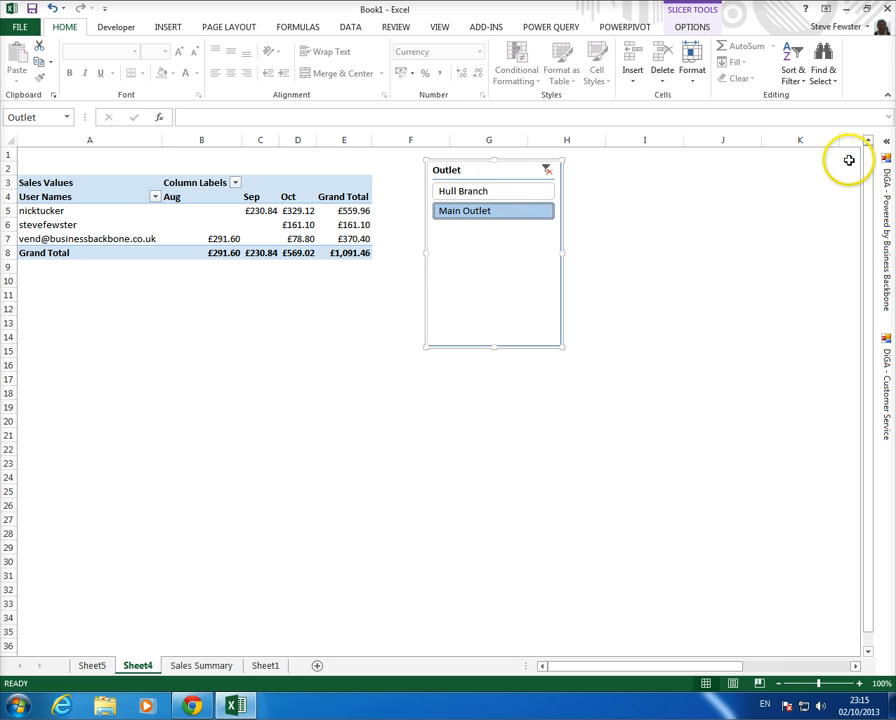
{"action": "left_click", "coordinate": [884, 150]}
{"action": "left_click", "coordinate": [821, 195]}
{"action": "left_click", "coordinate": [786, 226]}
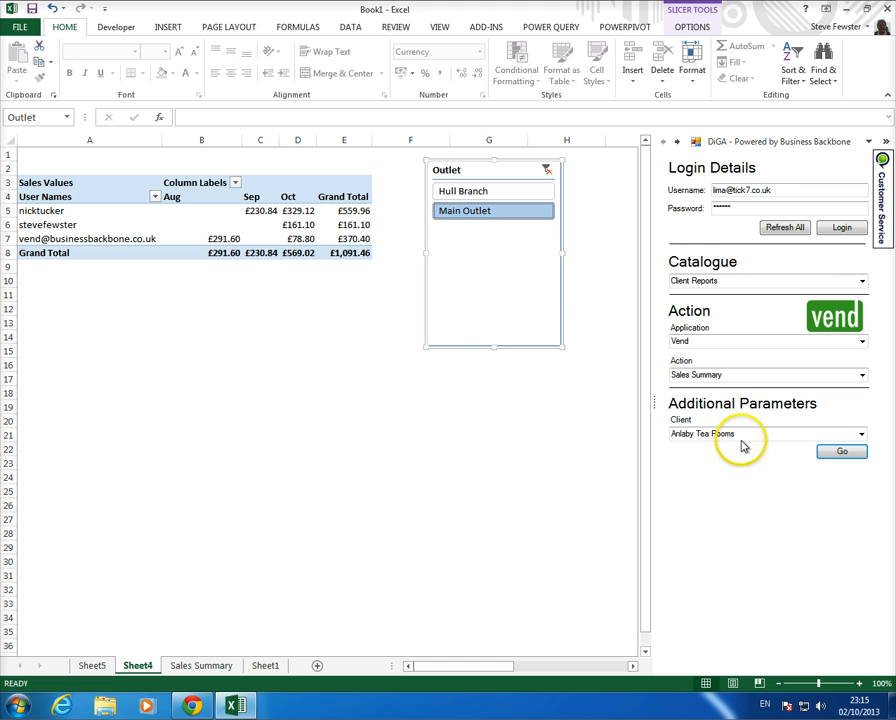
{"action": "left_click", "coordinate": [862, 436]}
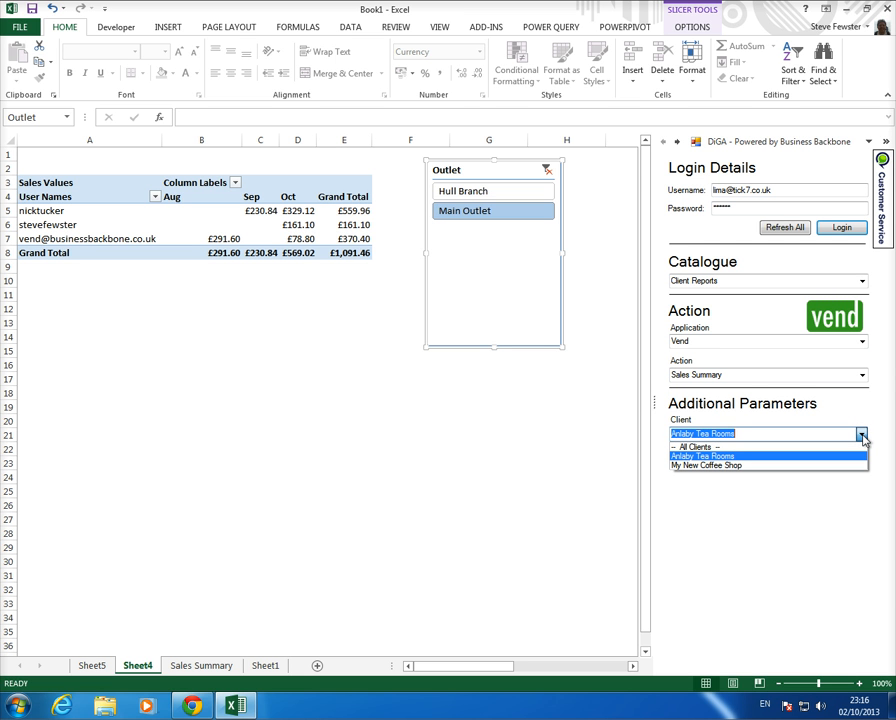
{"action": "left_click", "coordinate": [862, 436]}
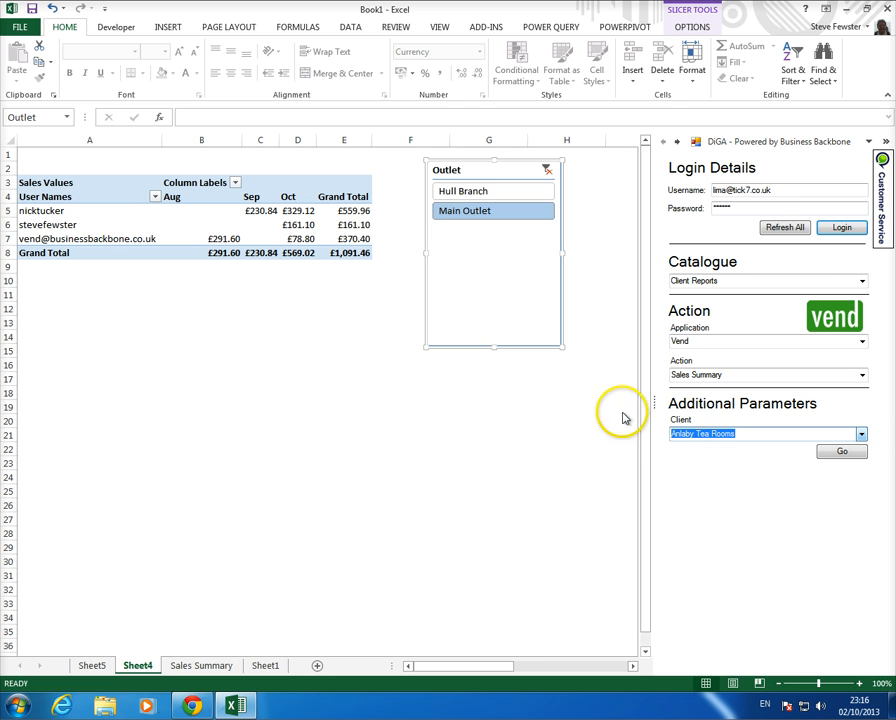